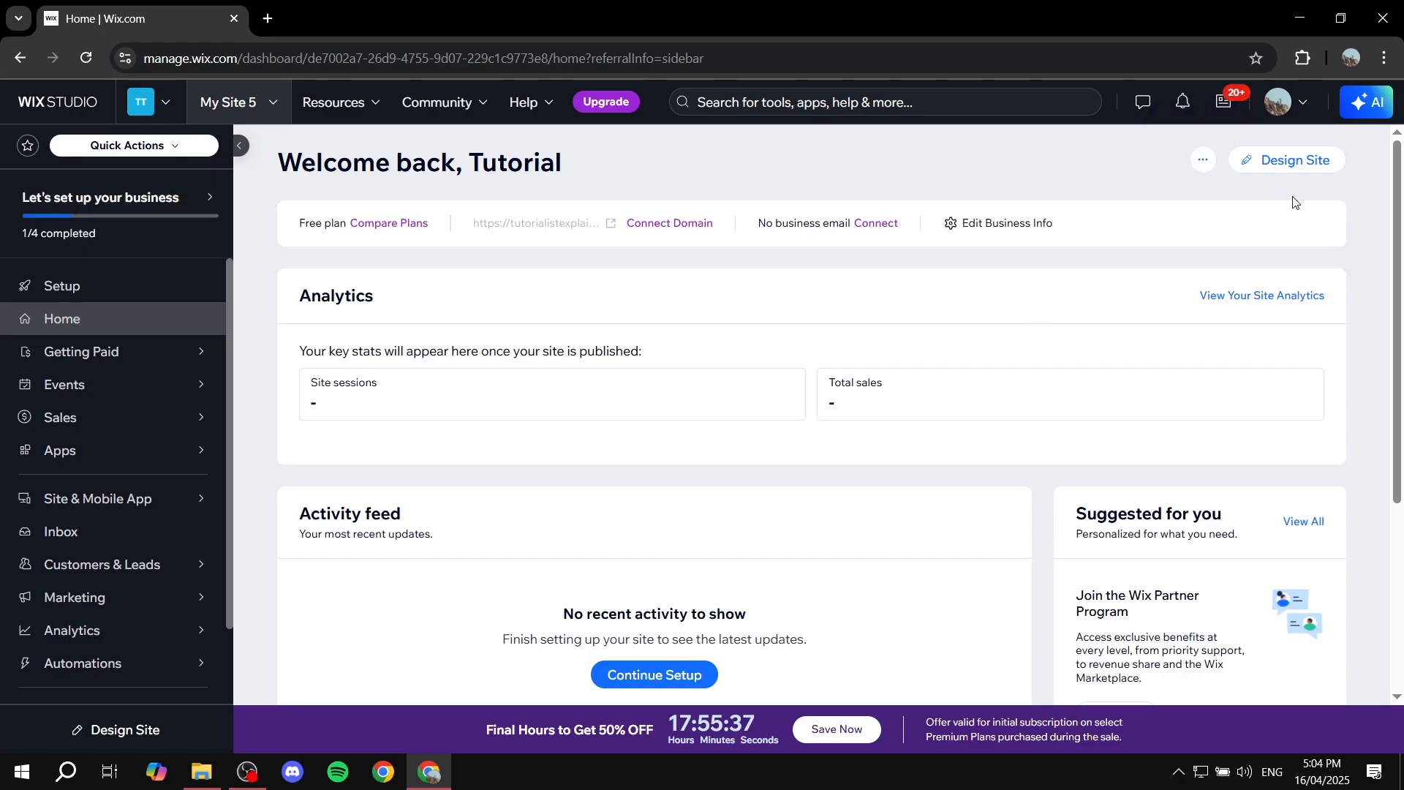
Open the site's design editor from the dashboard and look over the home page
left_click(1271, 159)
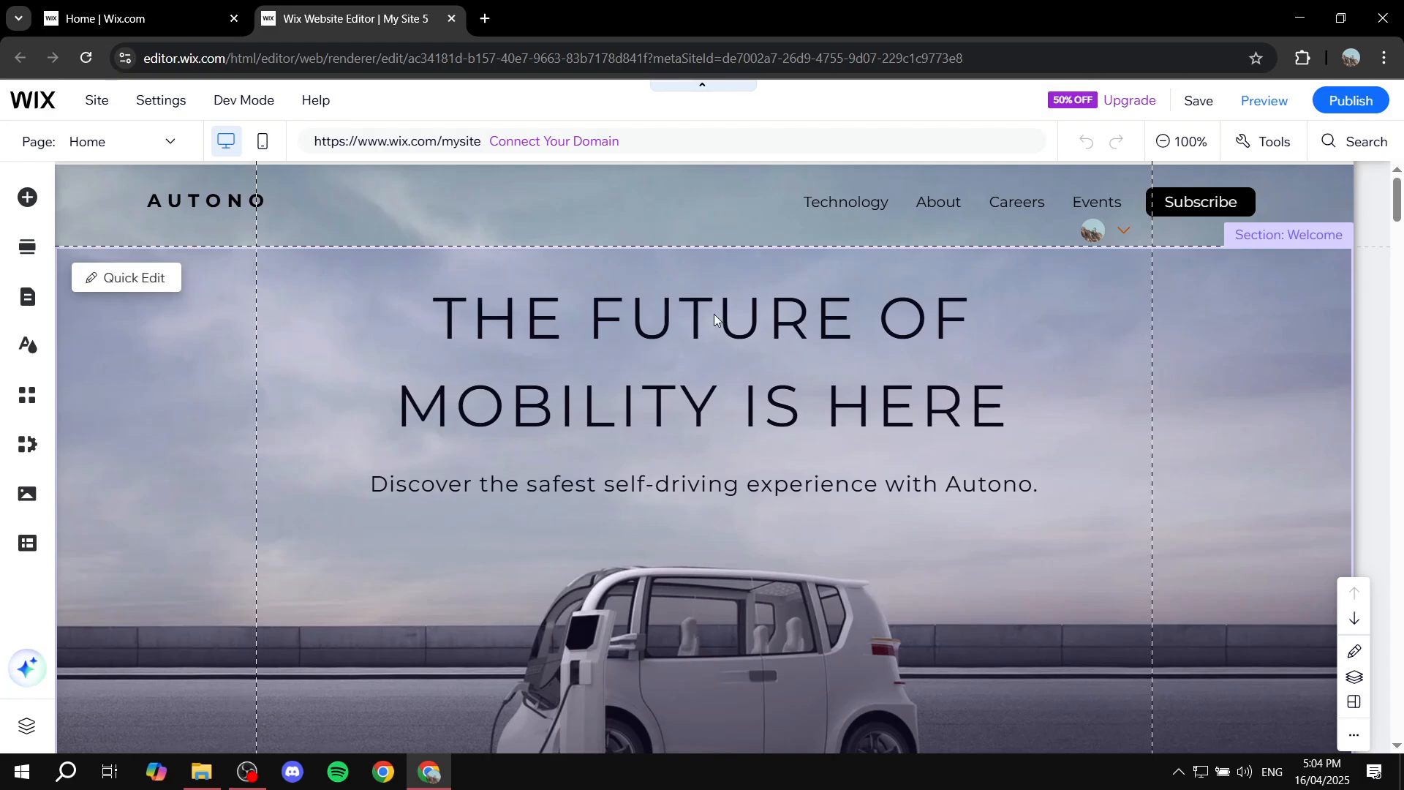
scroll(706, 300, "down", 10)
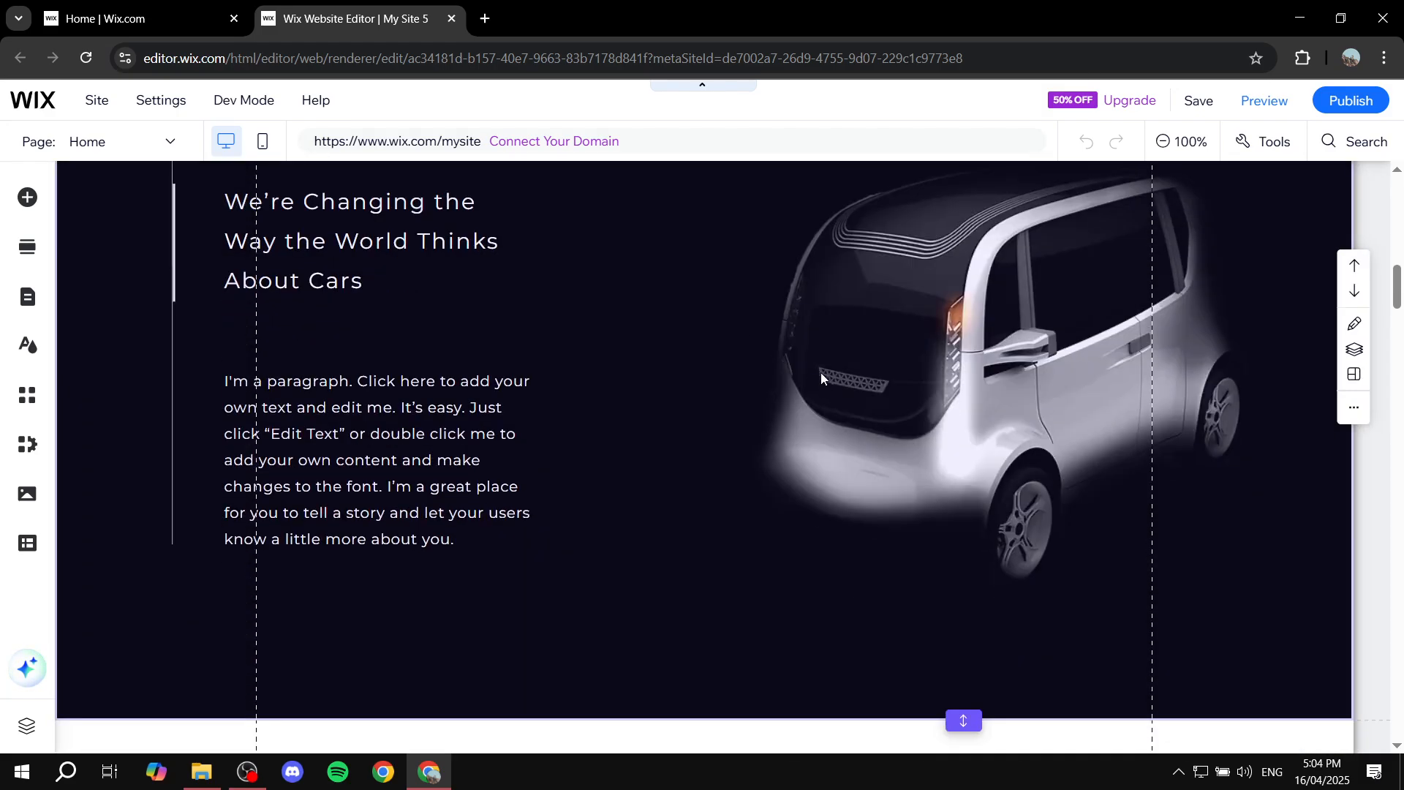
scroll(820, 374, "up", 10)
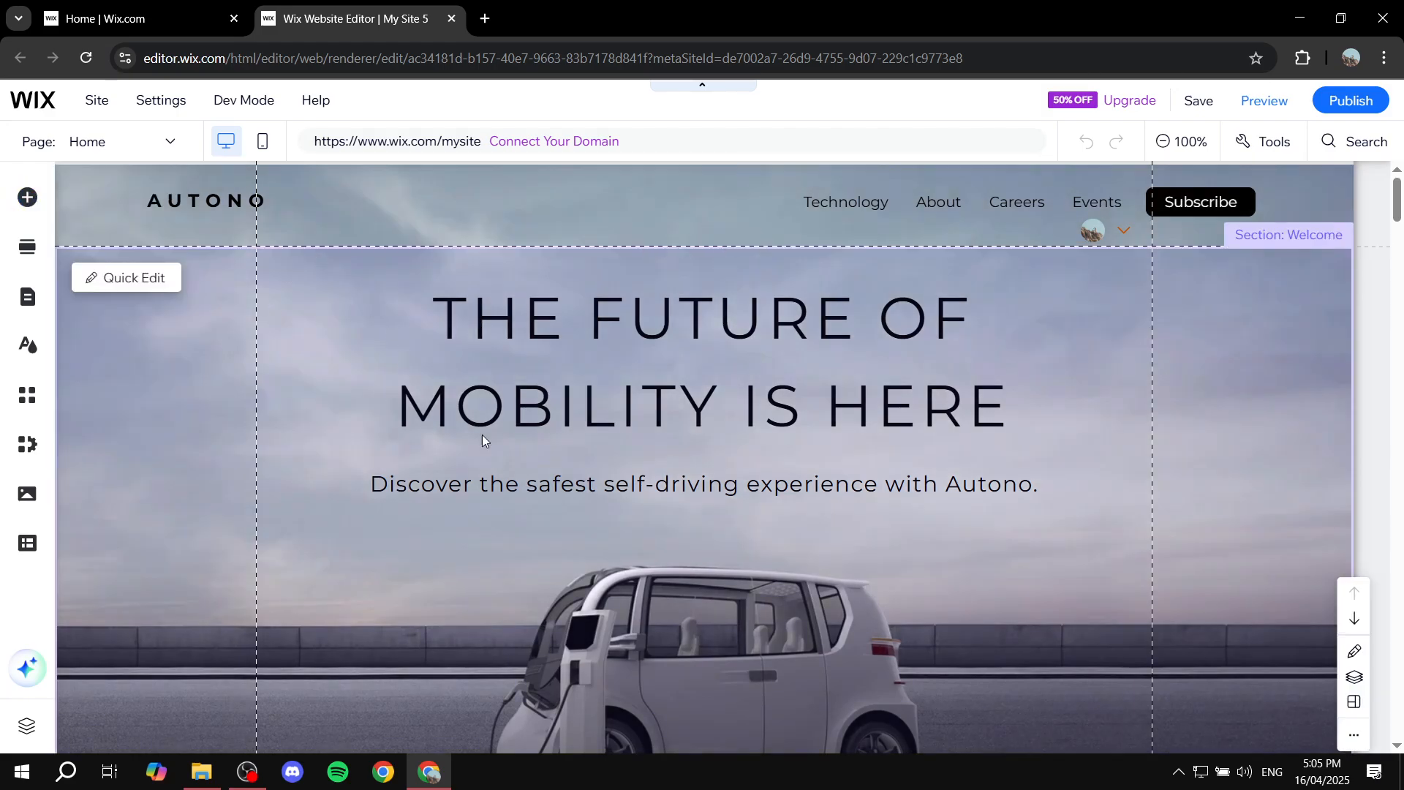
Add the "Subscribe (Get the Latest News)" lightbox from the interactive Subscribe lightbox templates to the site
left_click(26, 207)
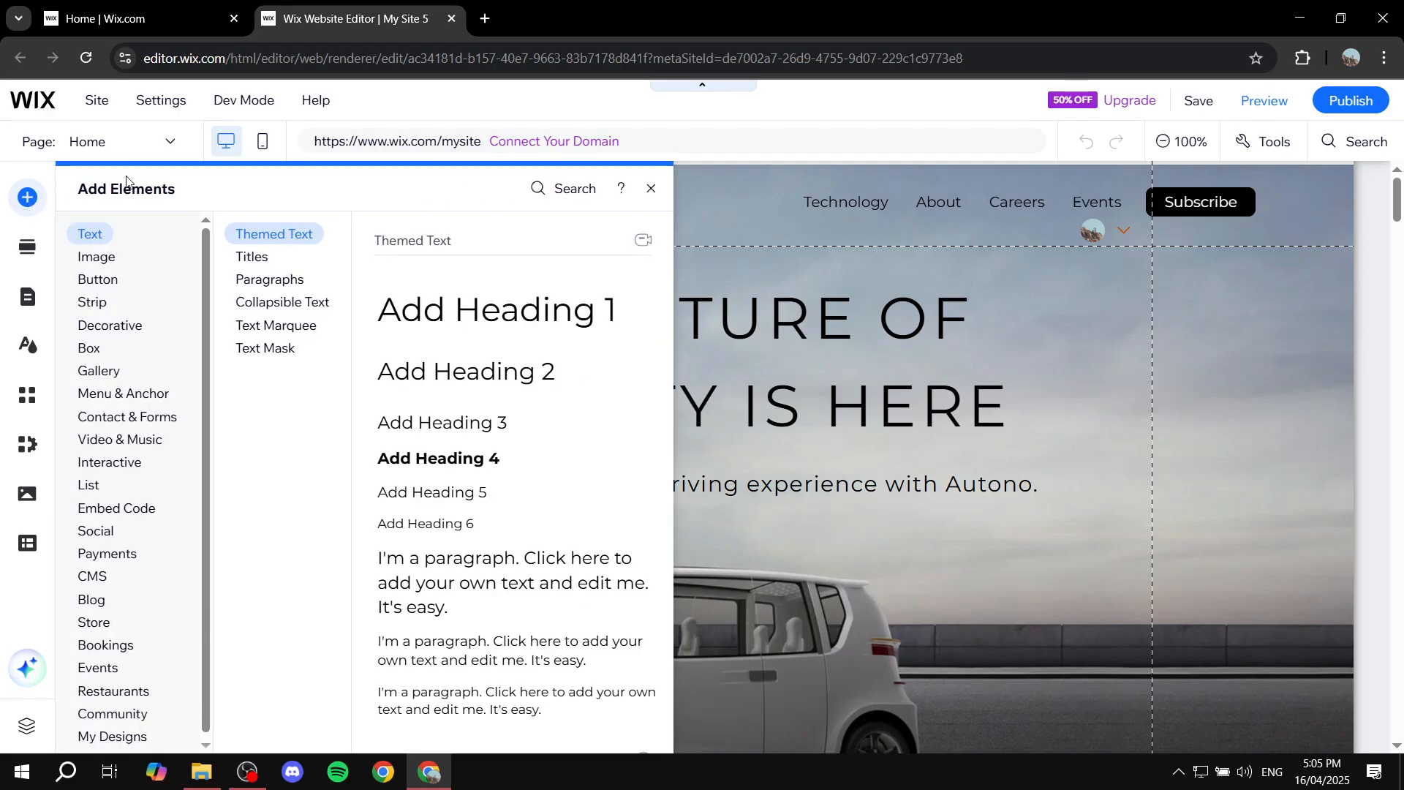
left_click(117, 465)
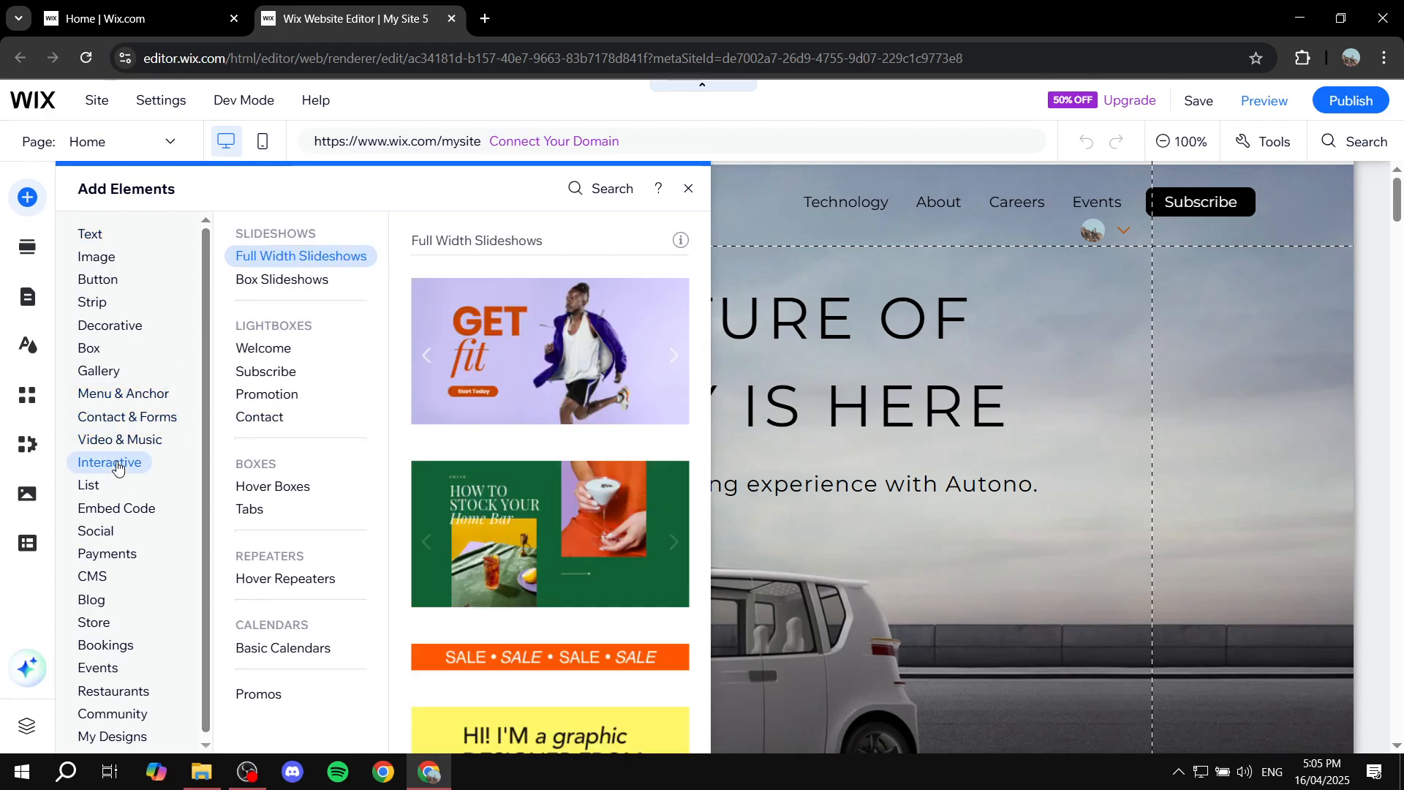
left_click(265, 371)
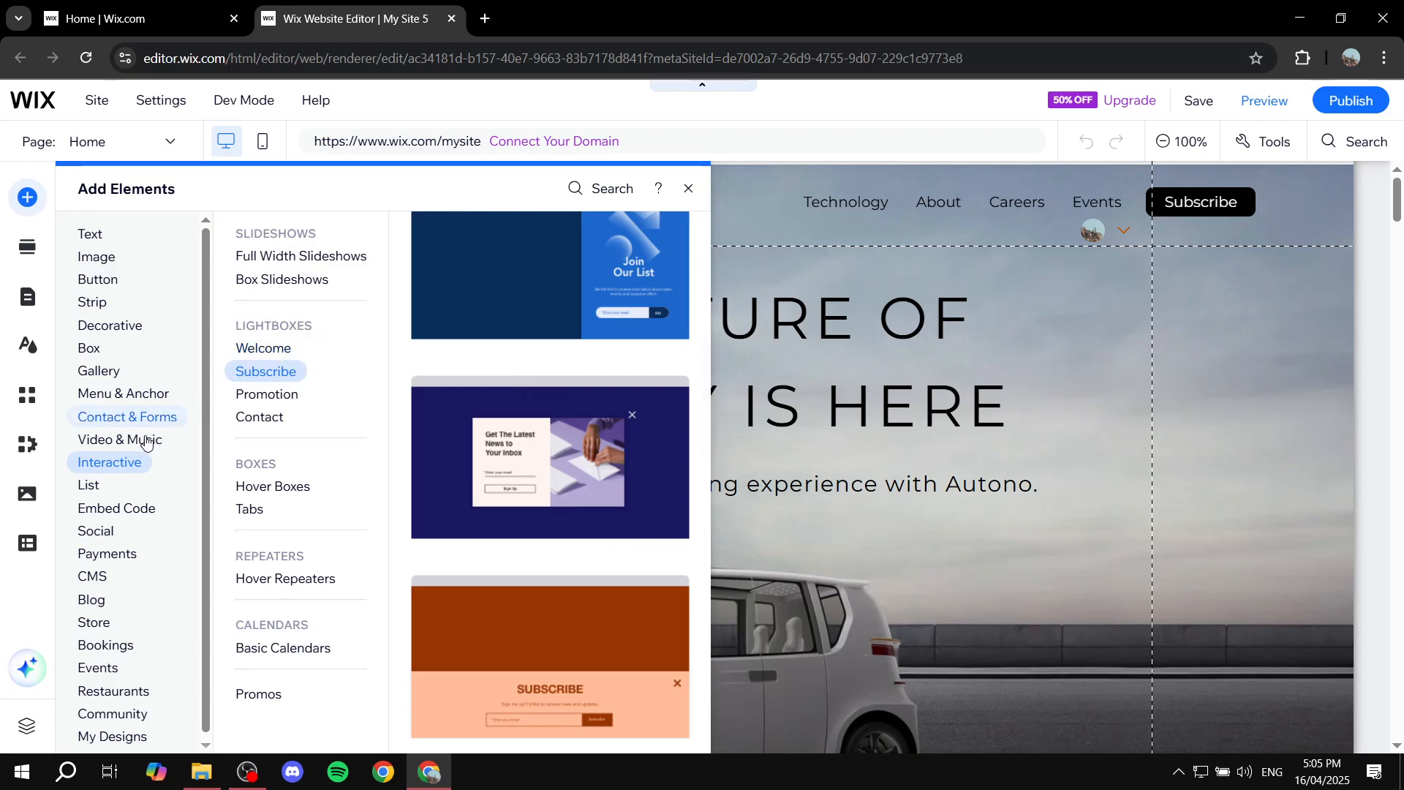
left_click(124, 416)
left_click(118, 463)
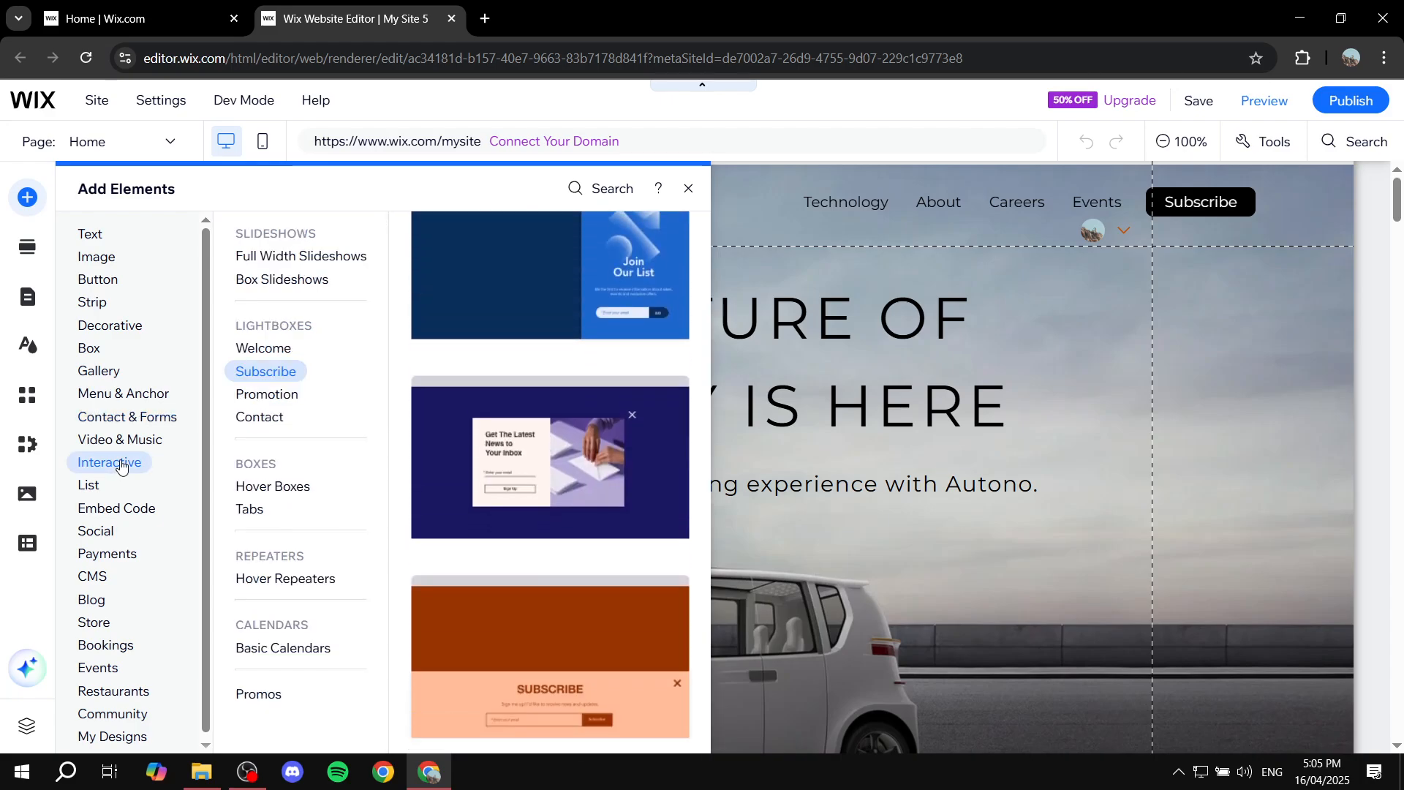
left_click(267, 348)
left_click(267, 366)
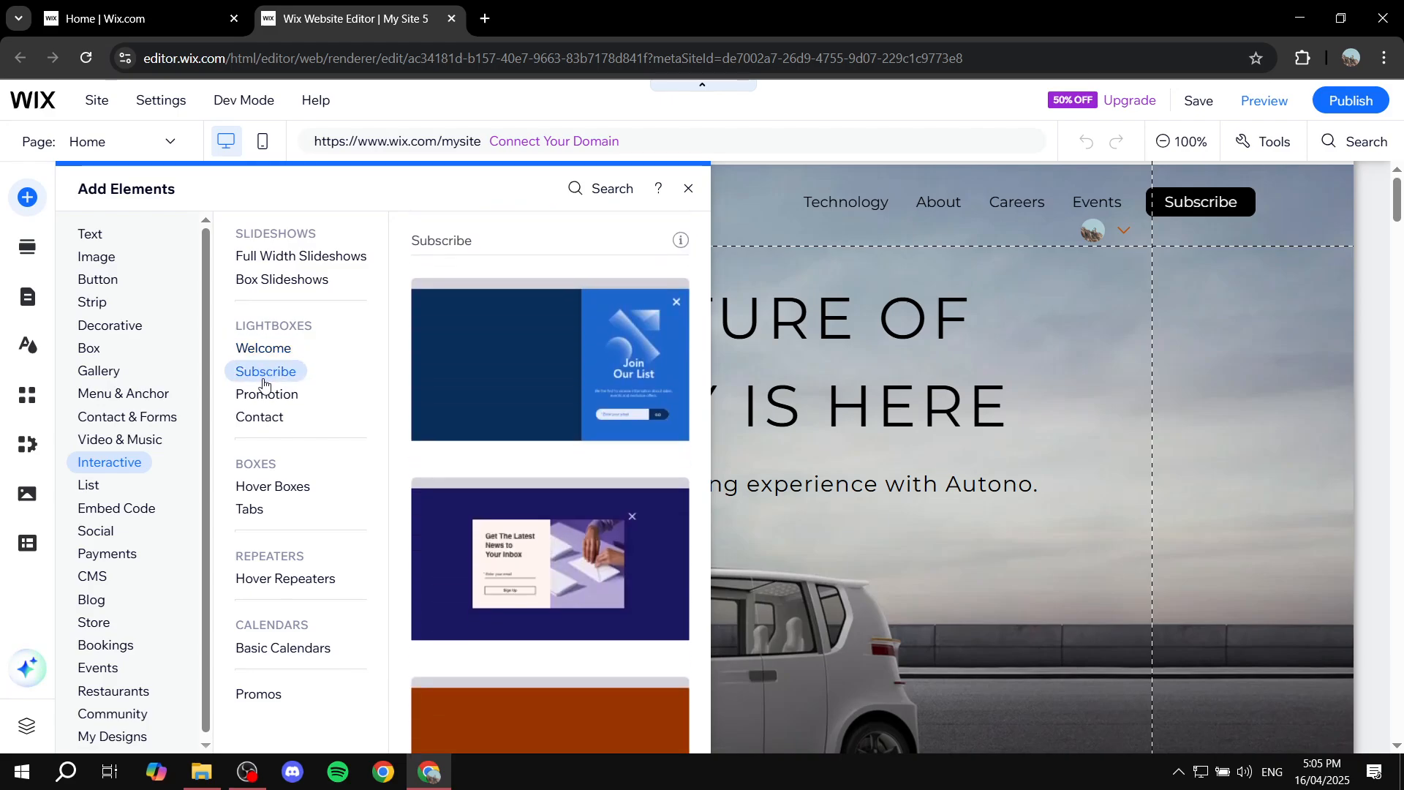
left_click(265, 395)
left_click(272, 372)
scroll(595, 470, "down", 2)
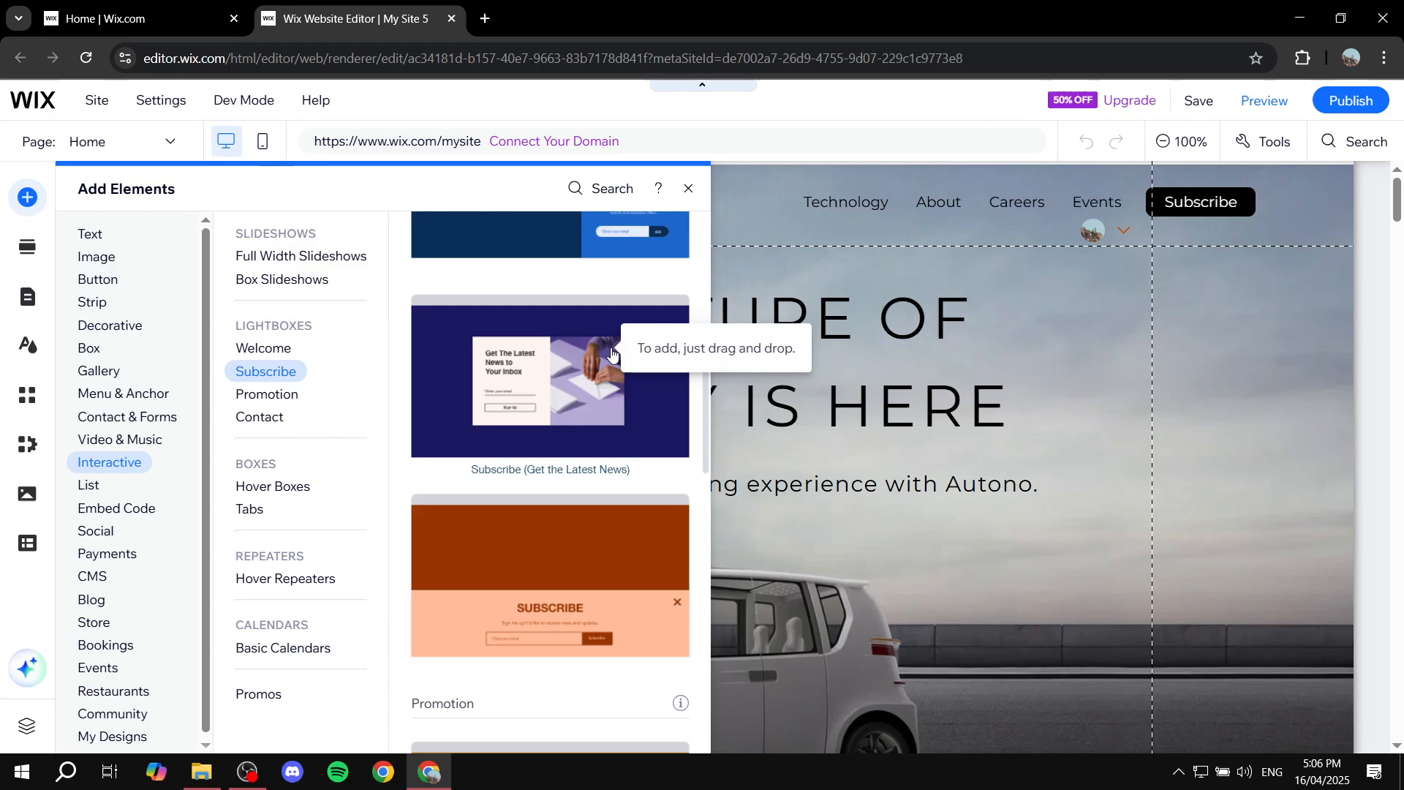
left_click(569, 367)
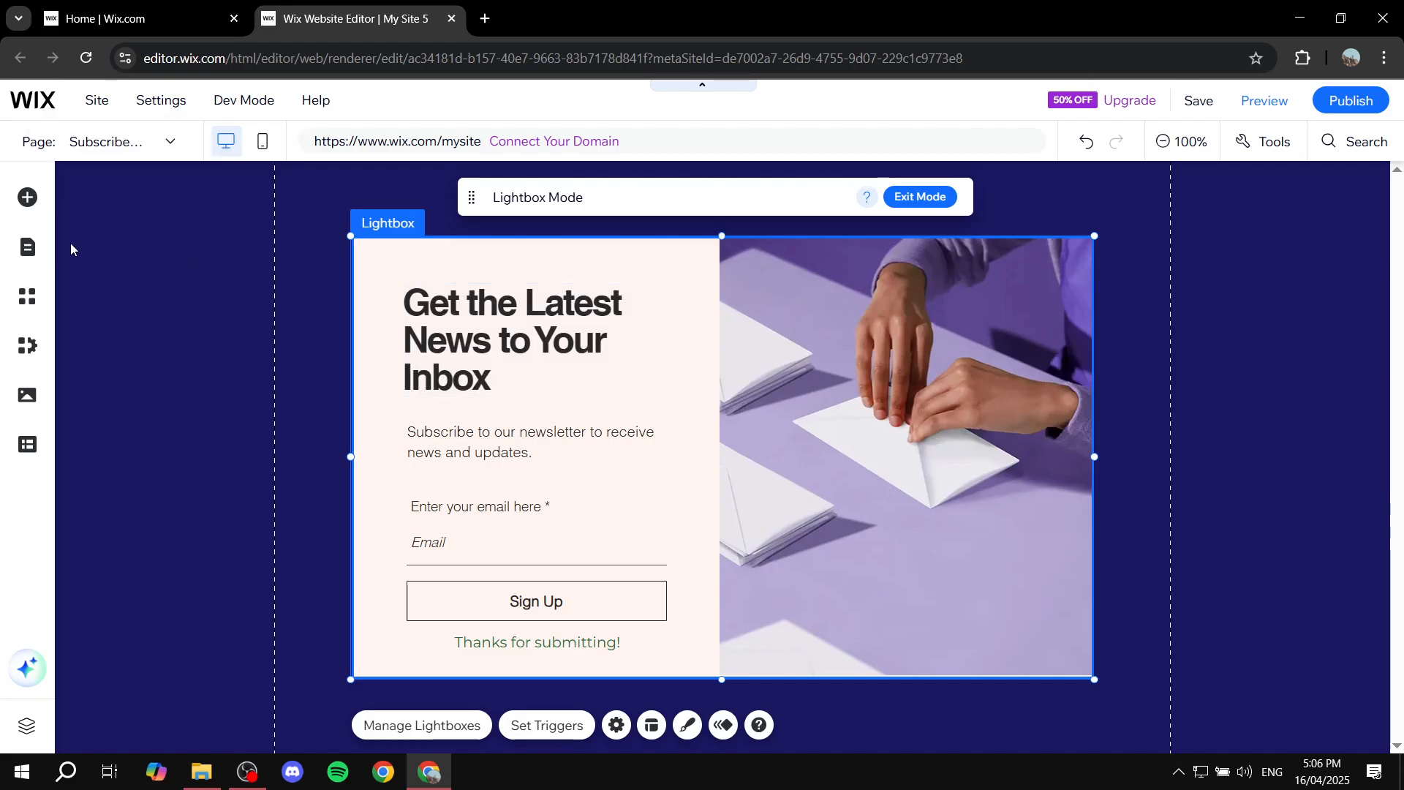
Switch to the Home page through the site pages list and reopen the "Subscribe (Get the Latest News)" lightbox from the lightbox list
left_click(28, 249)
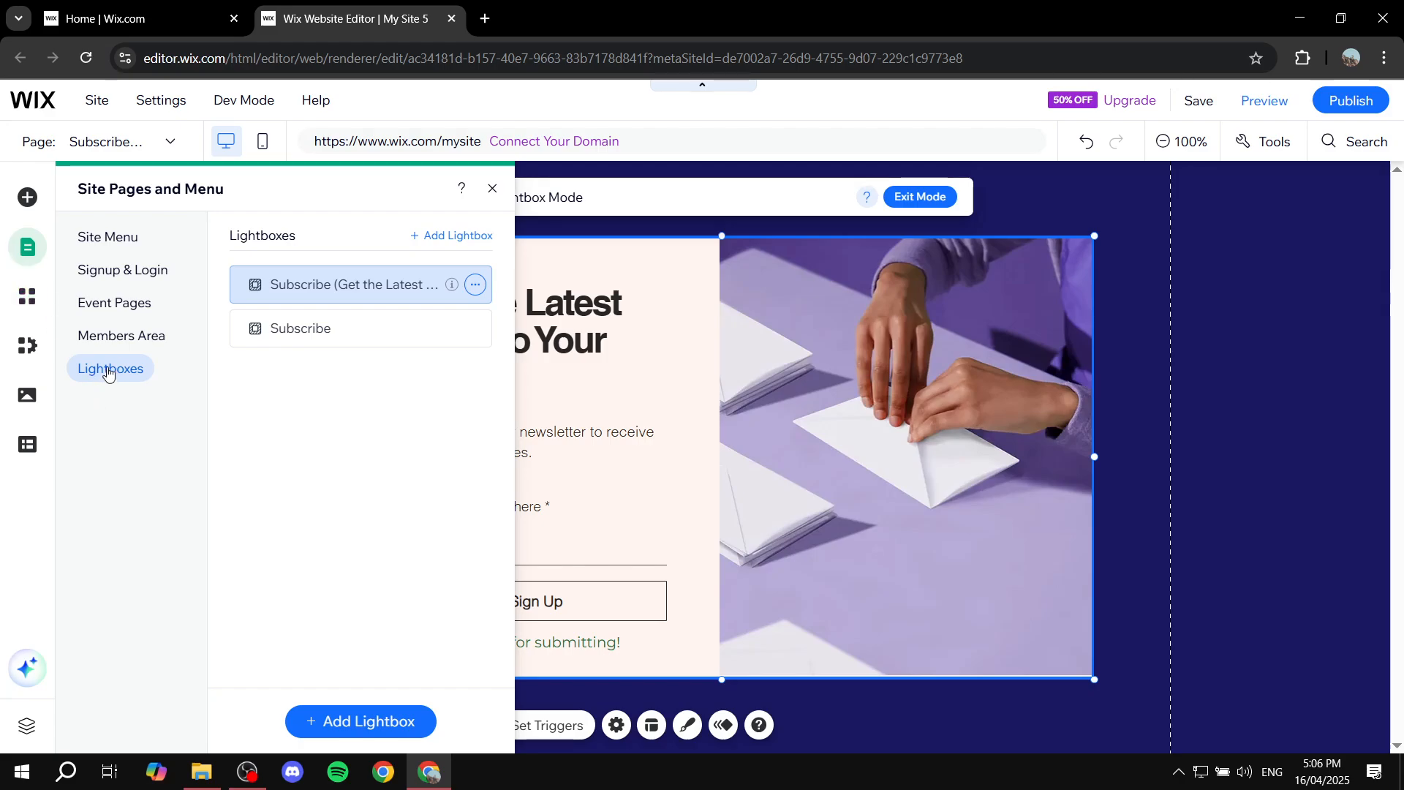
left_click(126, 245)
left_click(284, 287)
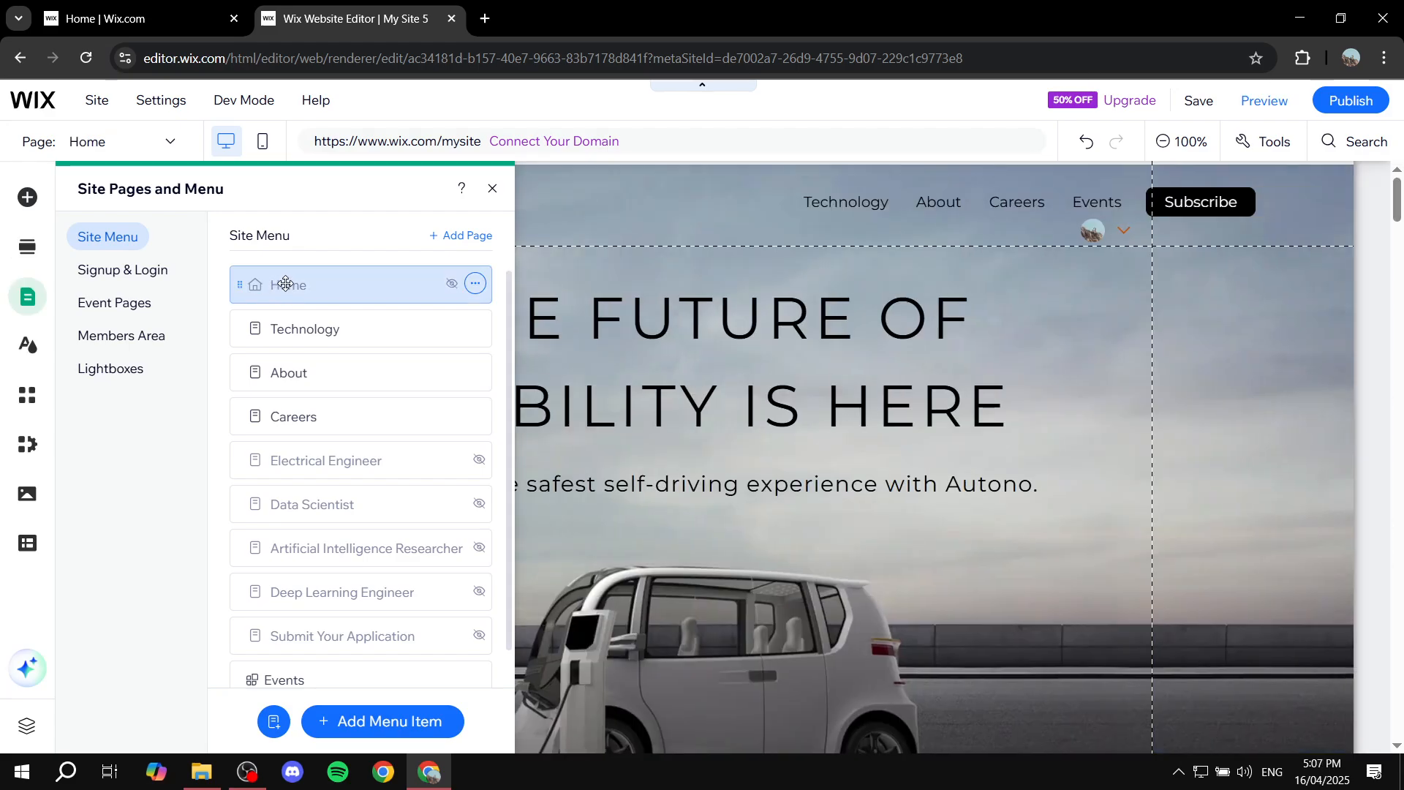
left_click(126, 369)
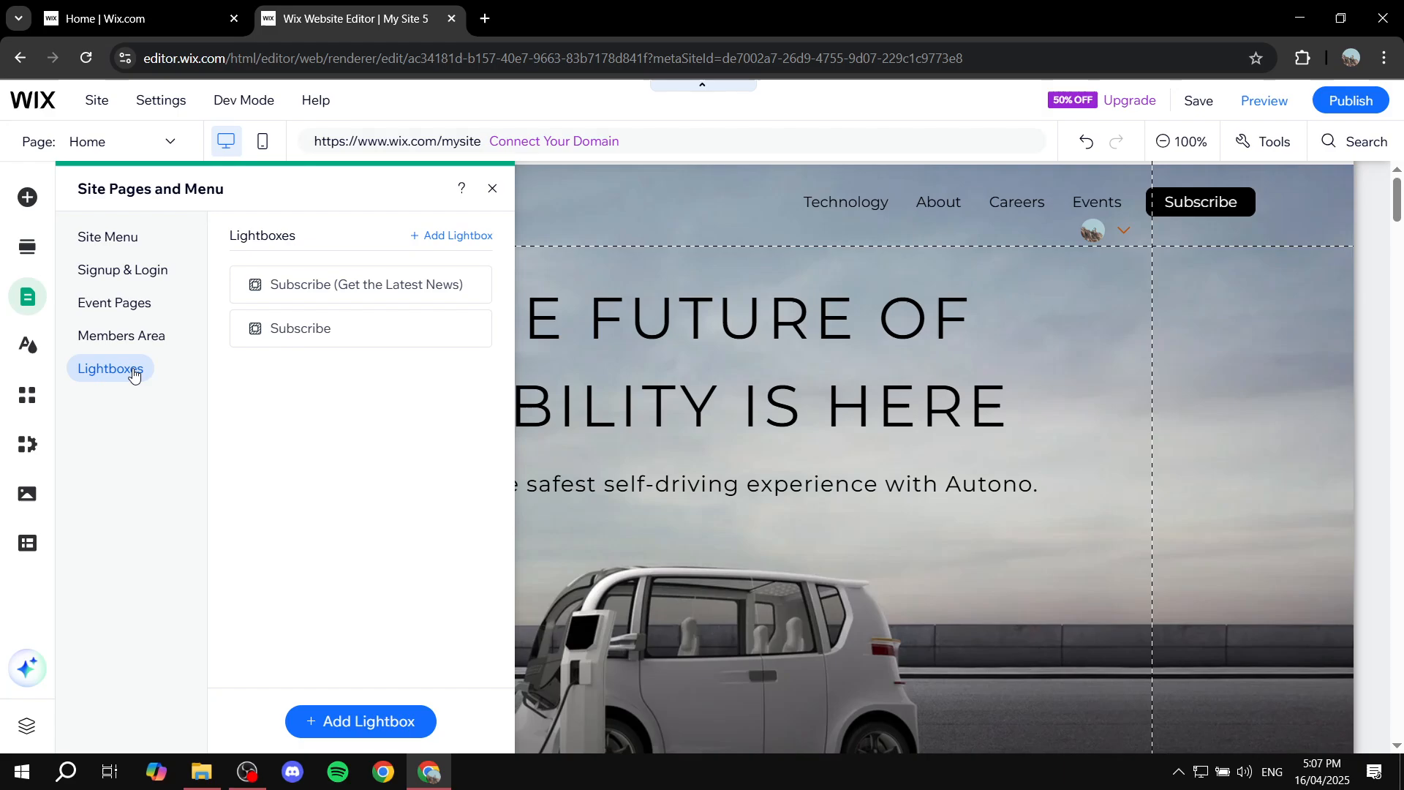
left_click(355, 279)
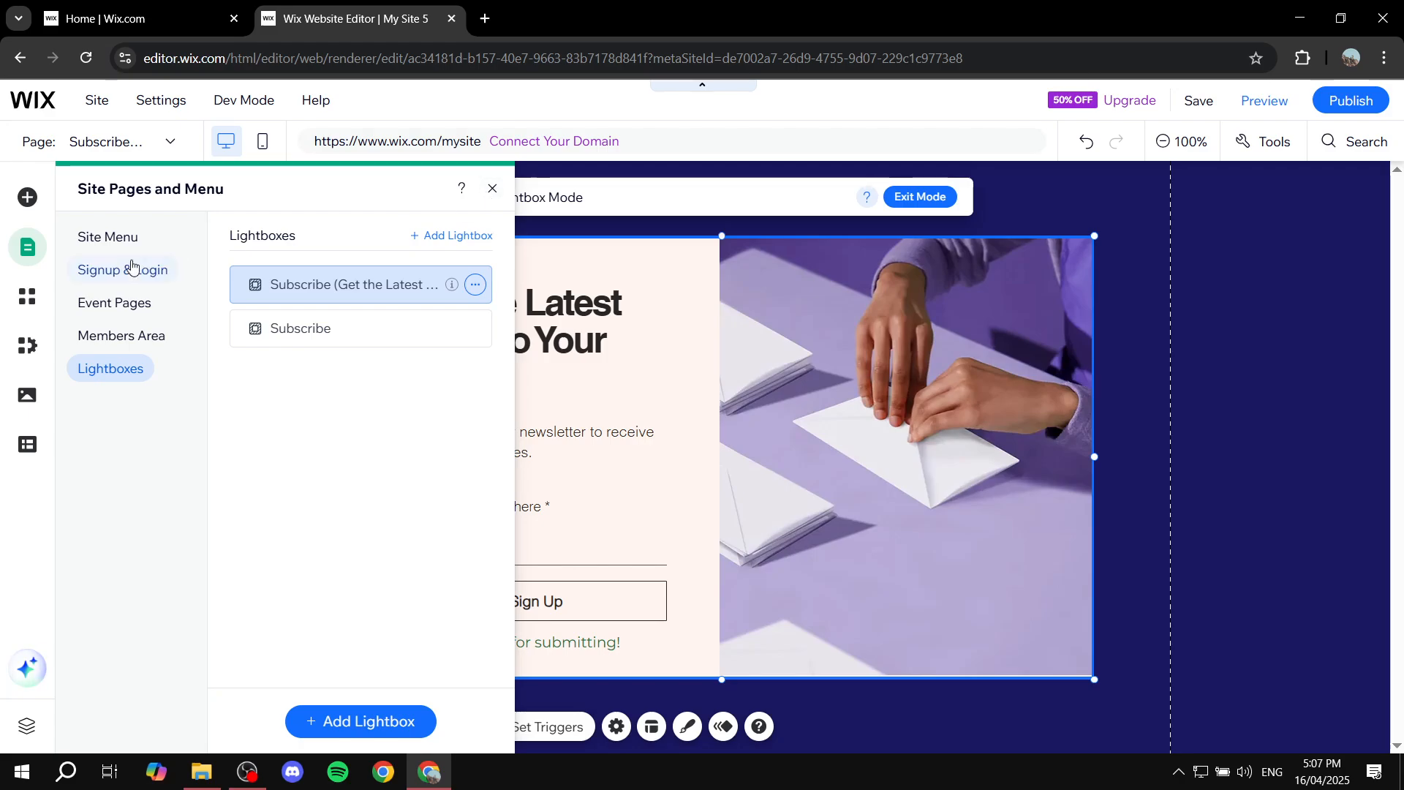
left_click(492, 192)
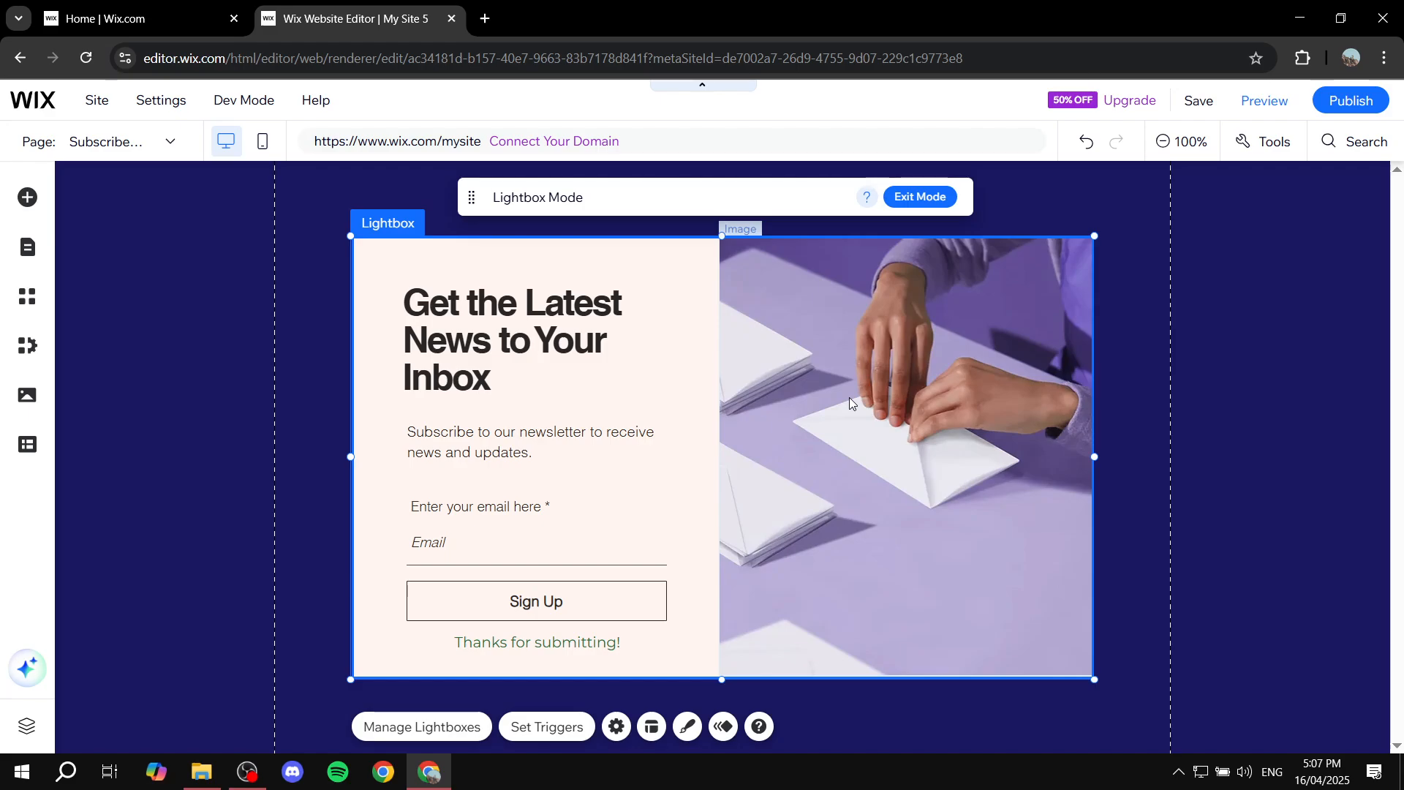
Rename the lightbox to "Lightbox 1 for testing" in its trigger settings and leave automatic display on pages set to Yes
left_click(307, 362)
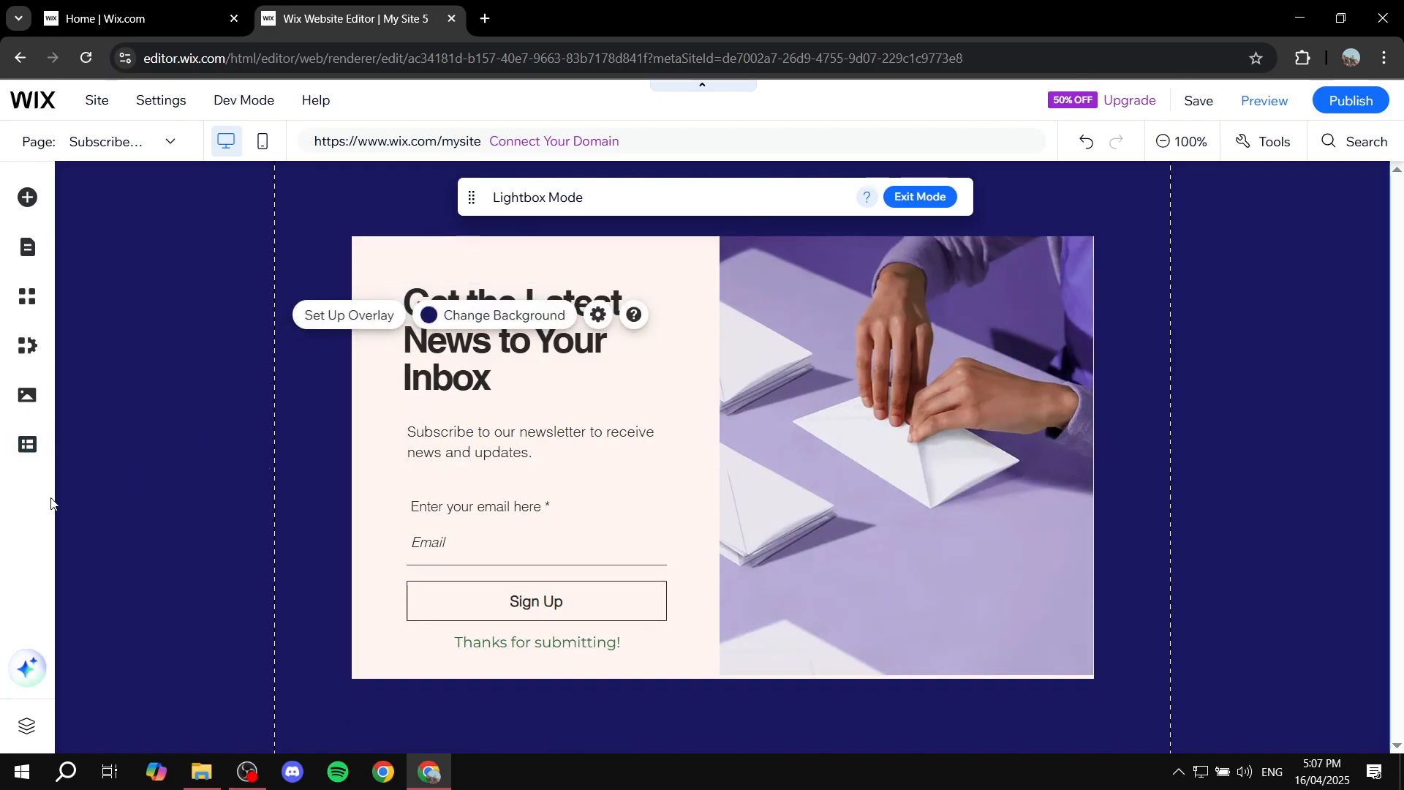
left_click(761, 315)
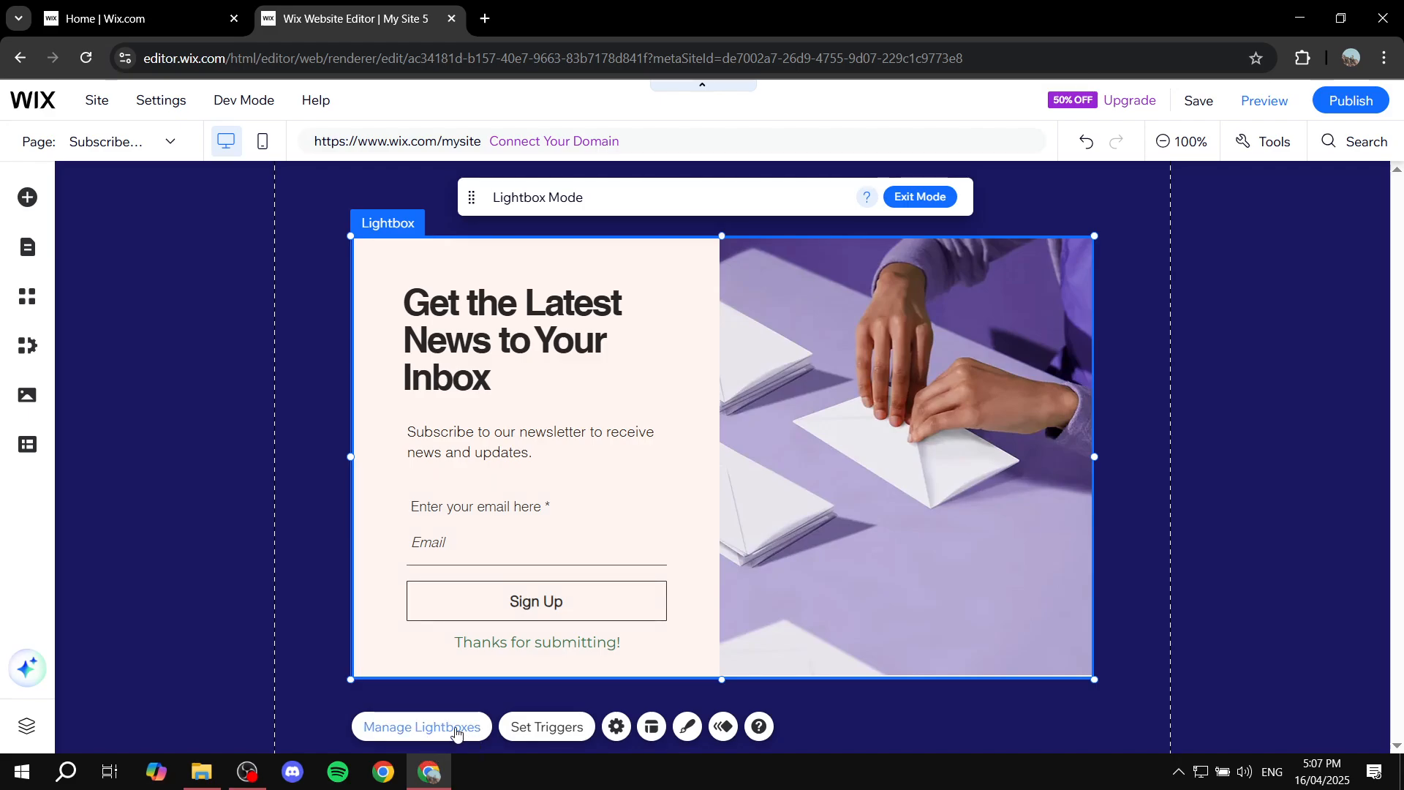
left_click(557, 728)
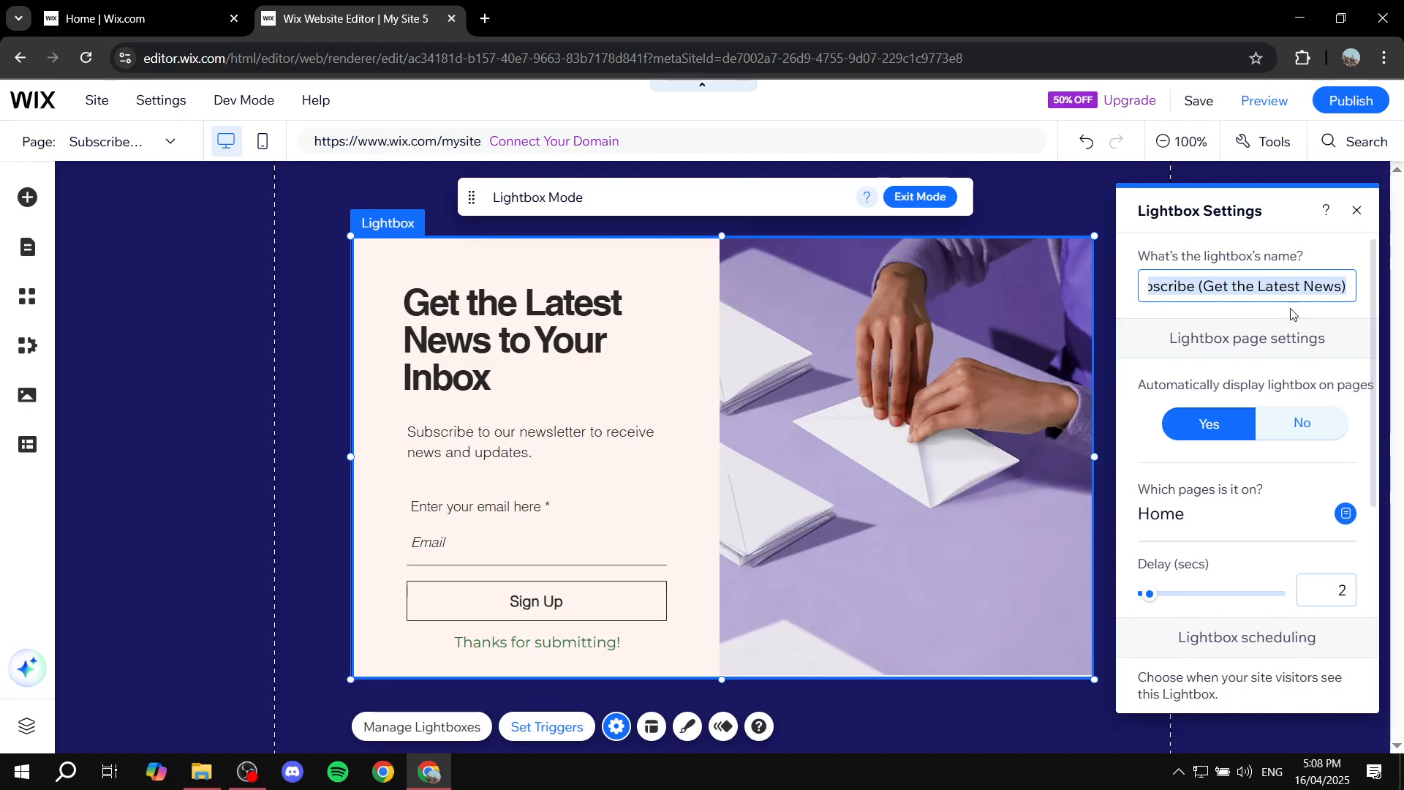
type("Lightbox 1 for testing")
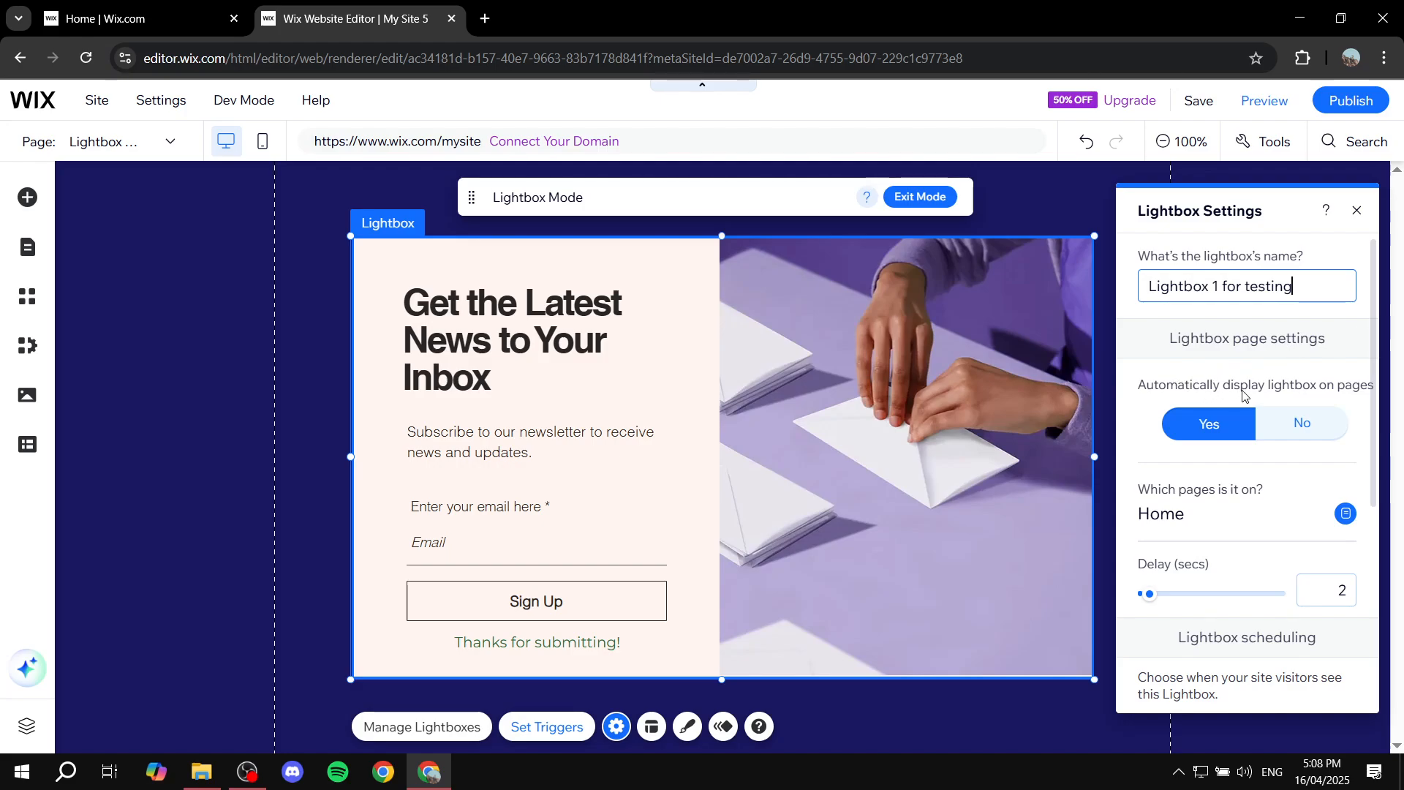
left_click(1300, 423)
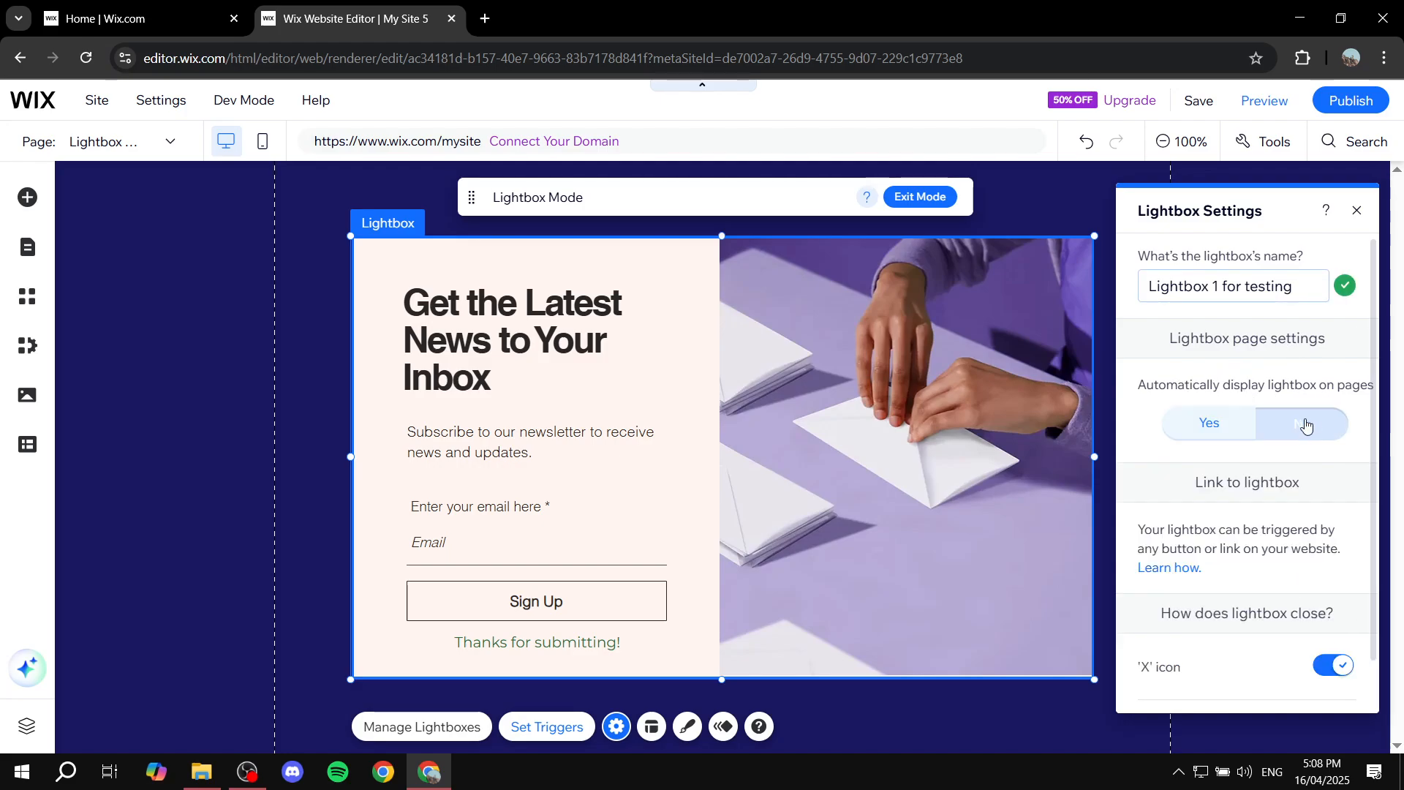
left_click(1239, 430)
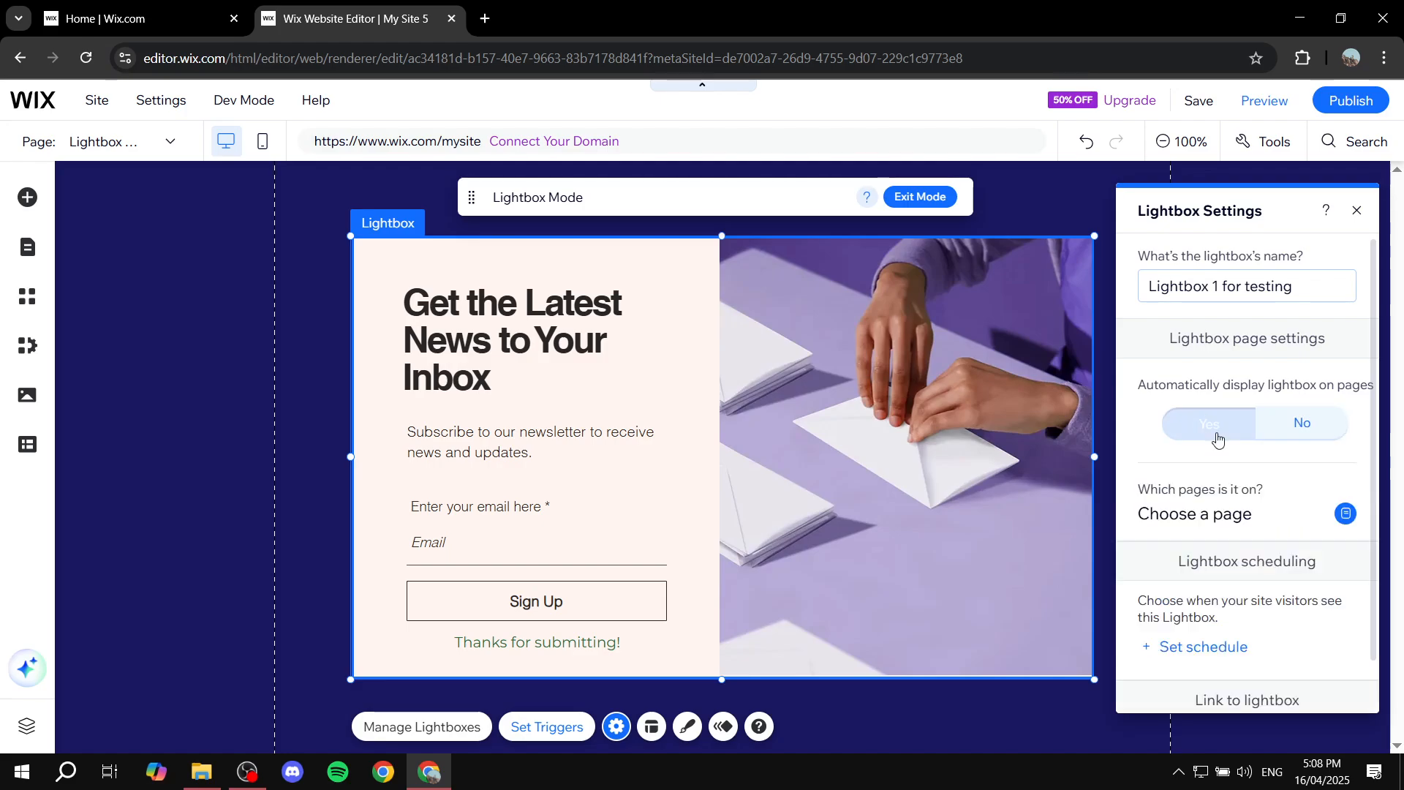
Try displaying the lightbox on the About and Careers pages as well, and clear them again so only Home is selected
scroll(1243, 428, "down", 2)
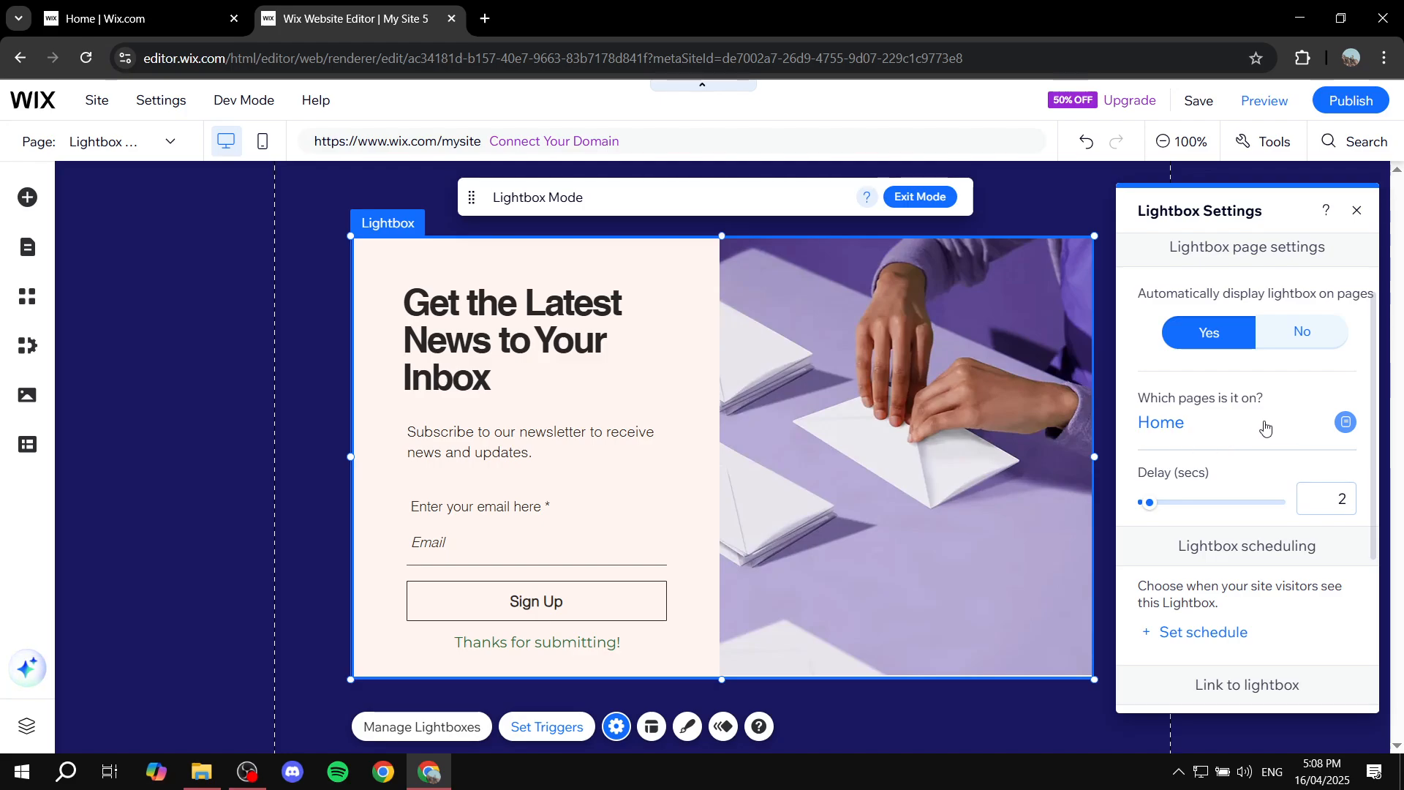
left_click(1270, 425)
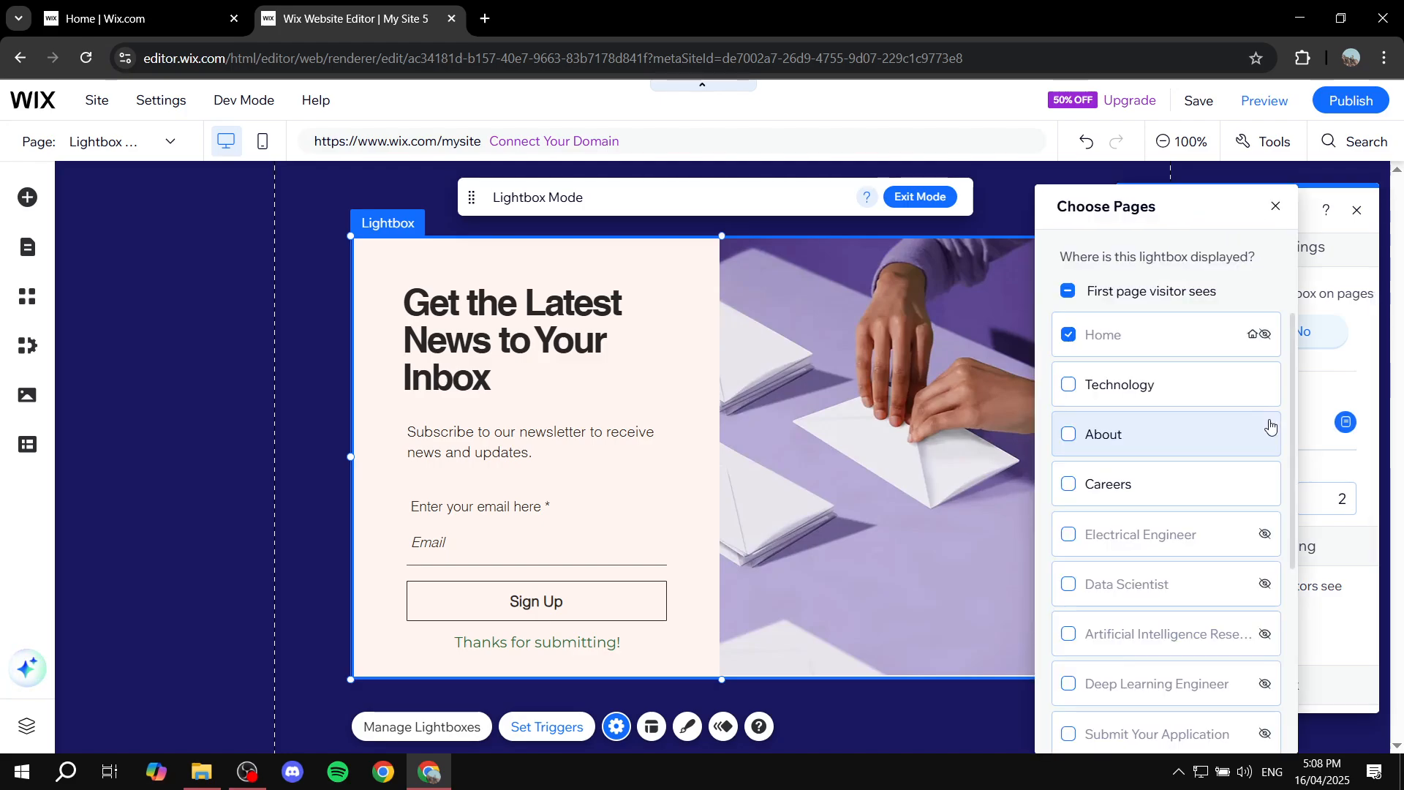
left_click(1068, 386)
left_click(1069, 472)
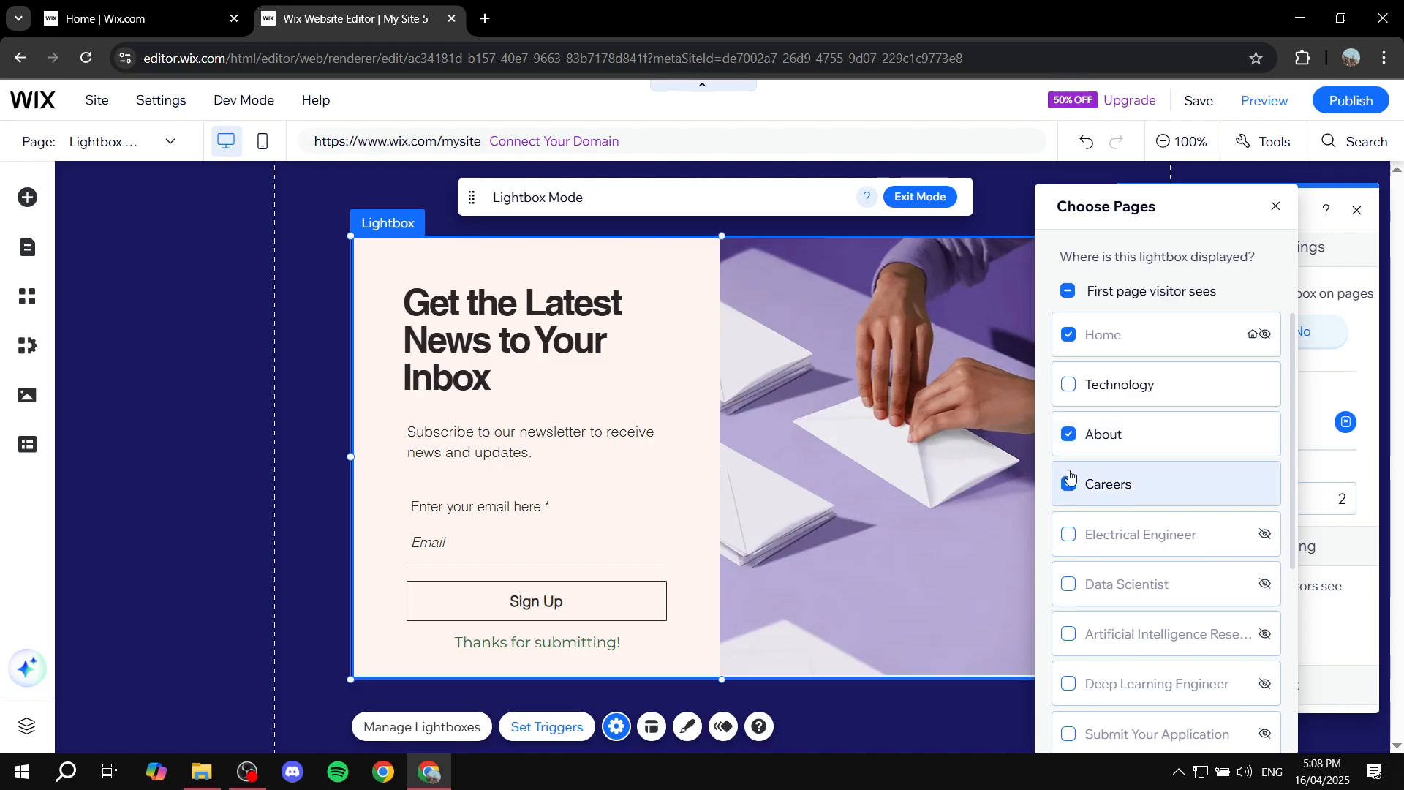
left_click(1068, 434)
left_click(1069, 483)
scroll(1169, 475, "down", 4)
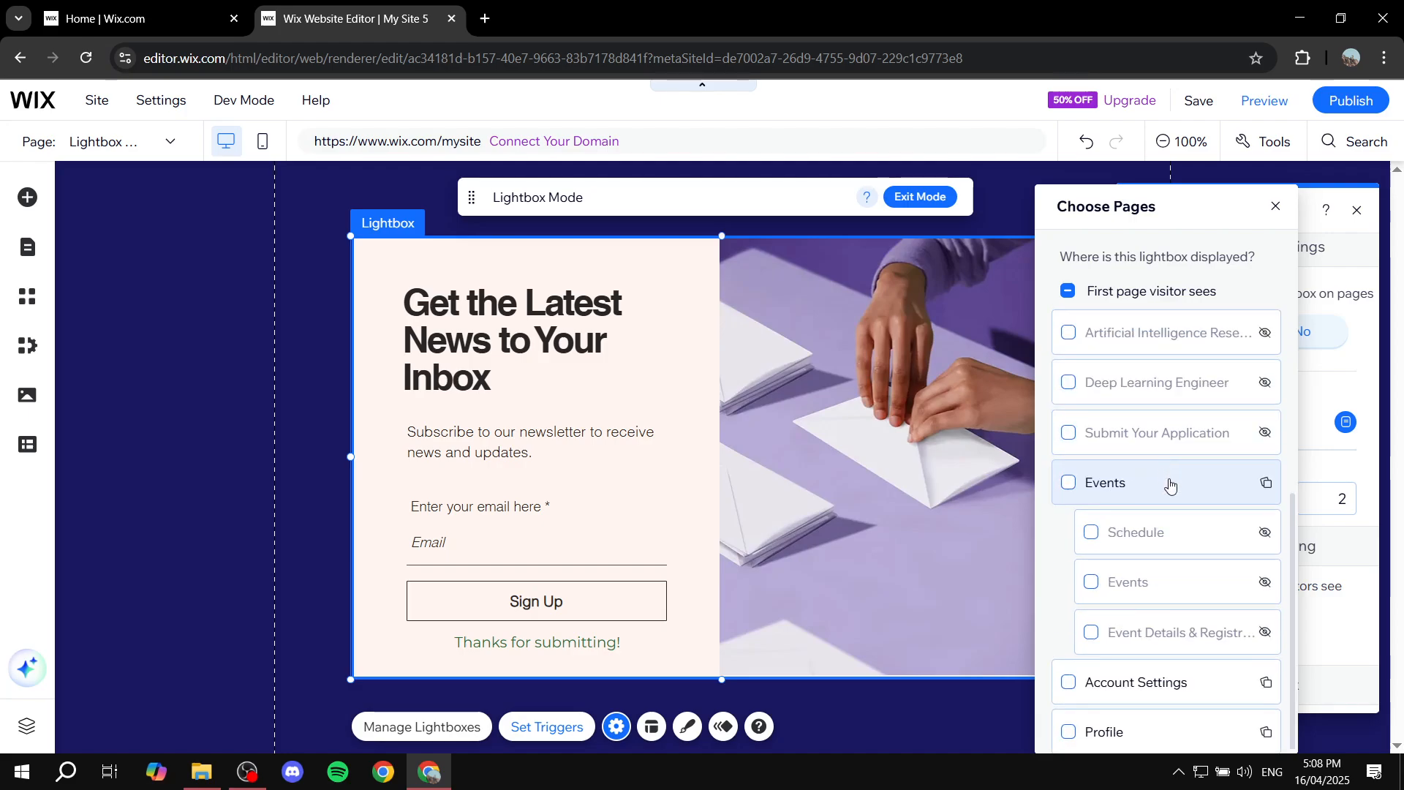
scroll(1170, 484, "up", 4)
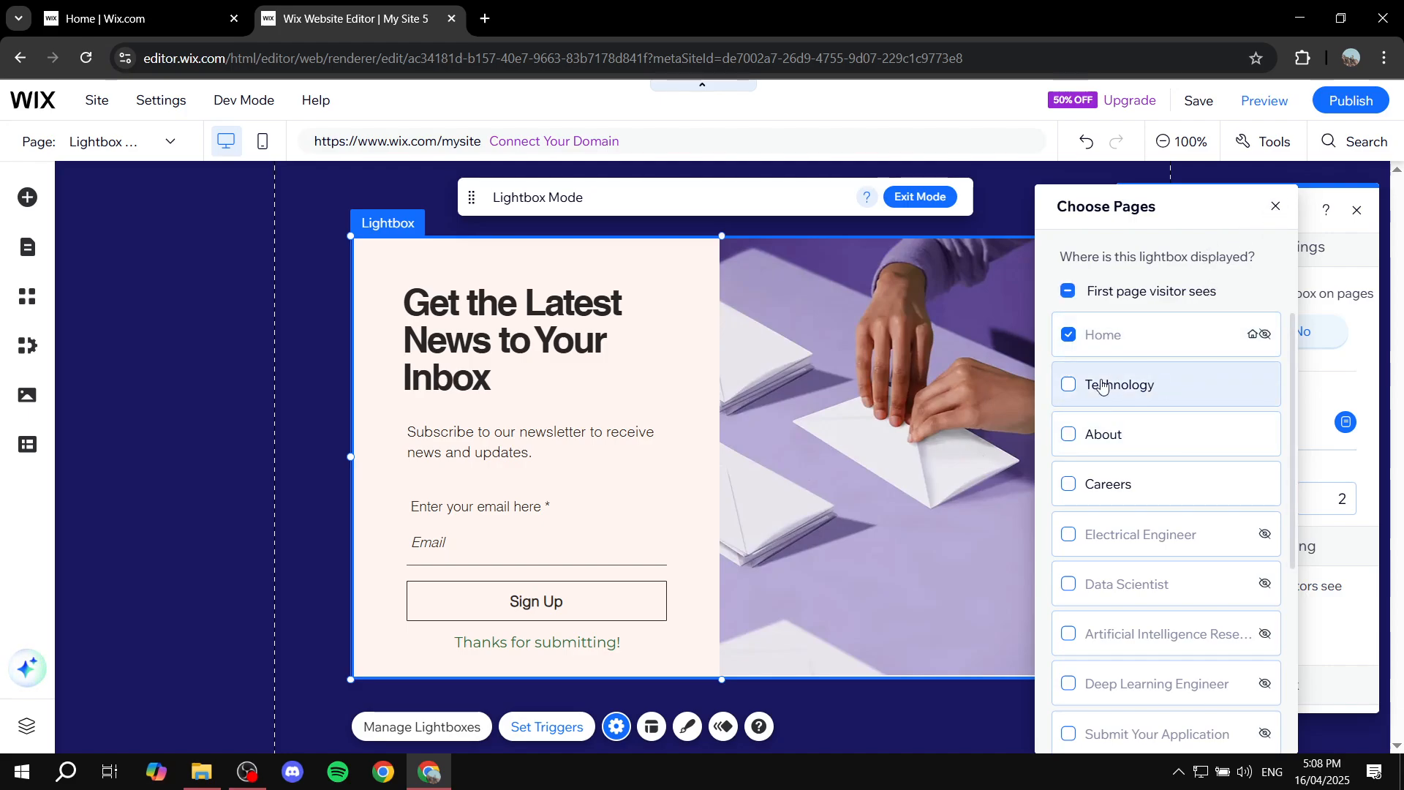
left_click(1275, 209)
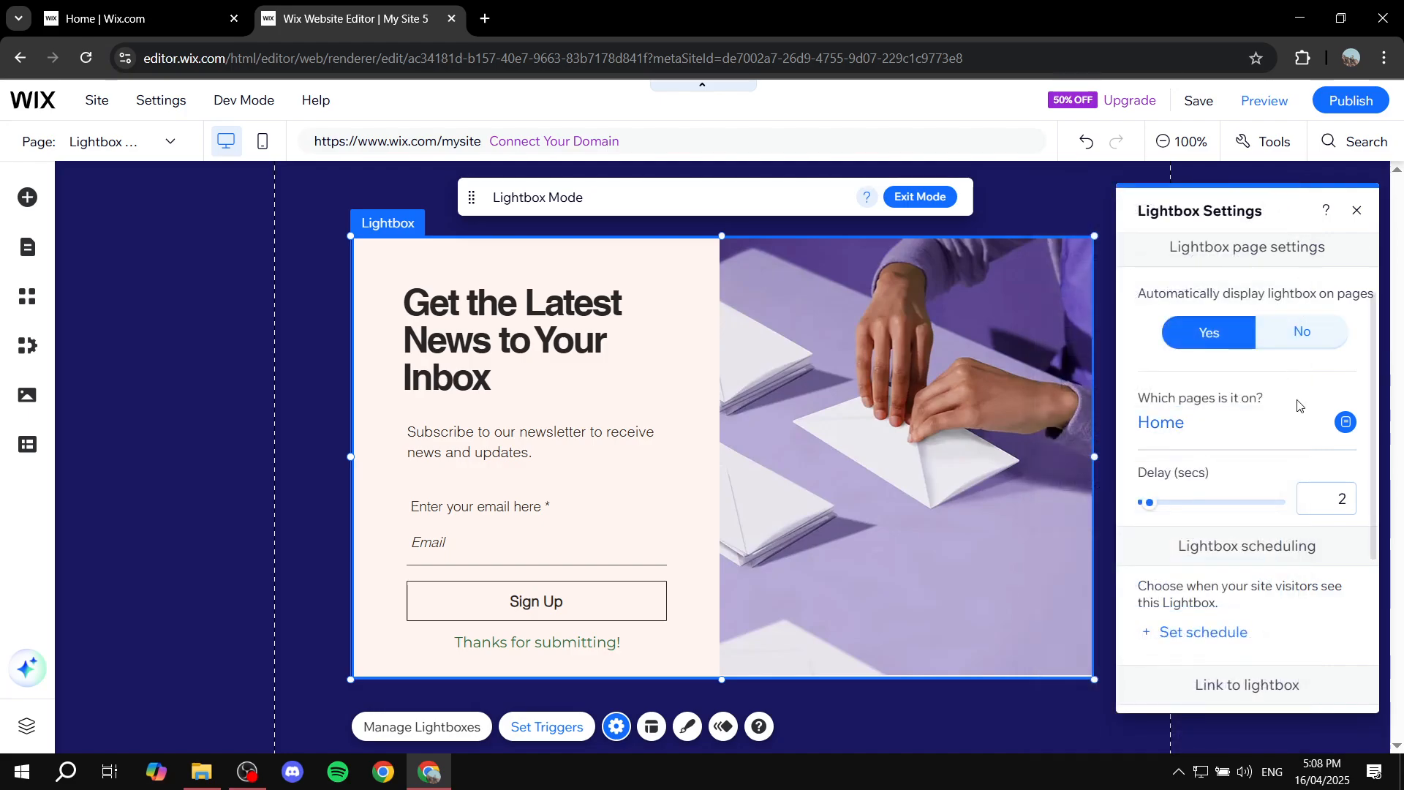
Set the lightbox's display delay to 6 seconds and review the scheduling, linking and closing settings
scroll(1280, 407, "down", 1)
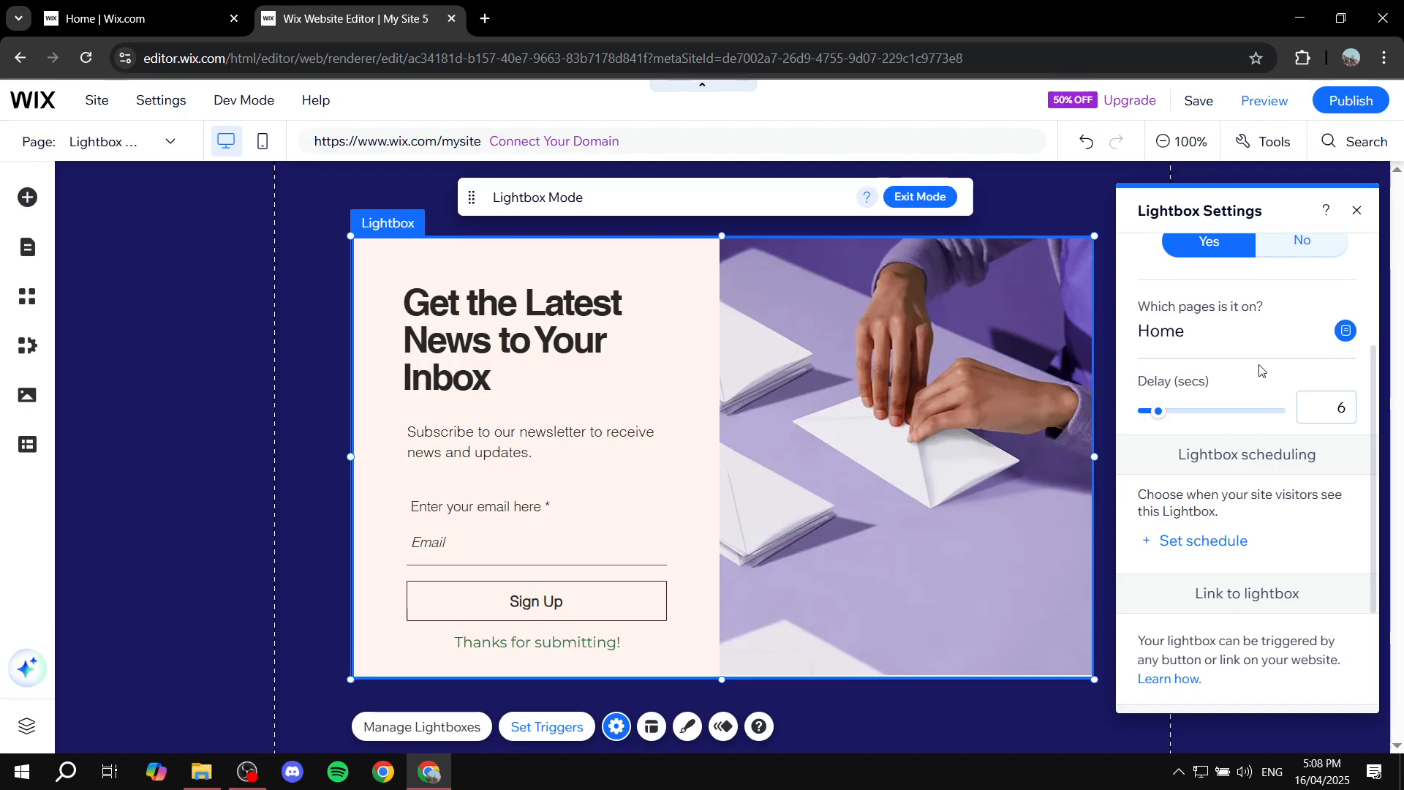
scroll(1259, 370, "down", 2)
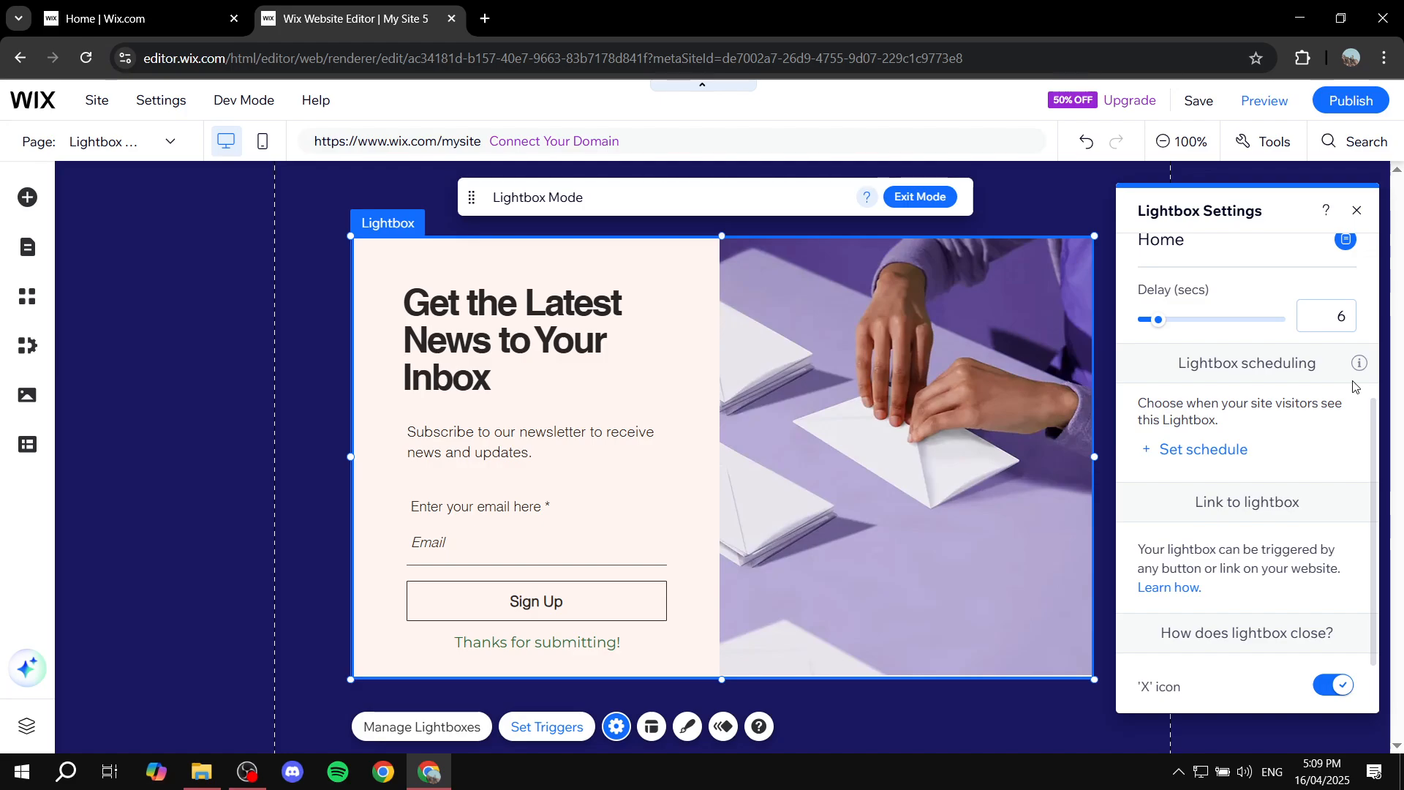
scroll(1345, 406, "down", 1)
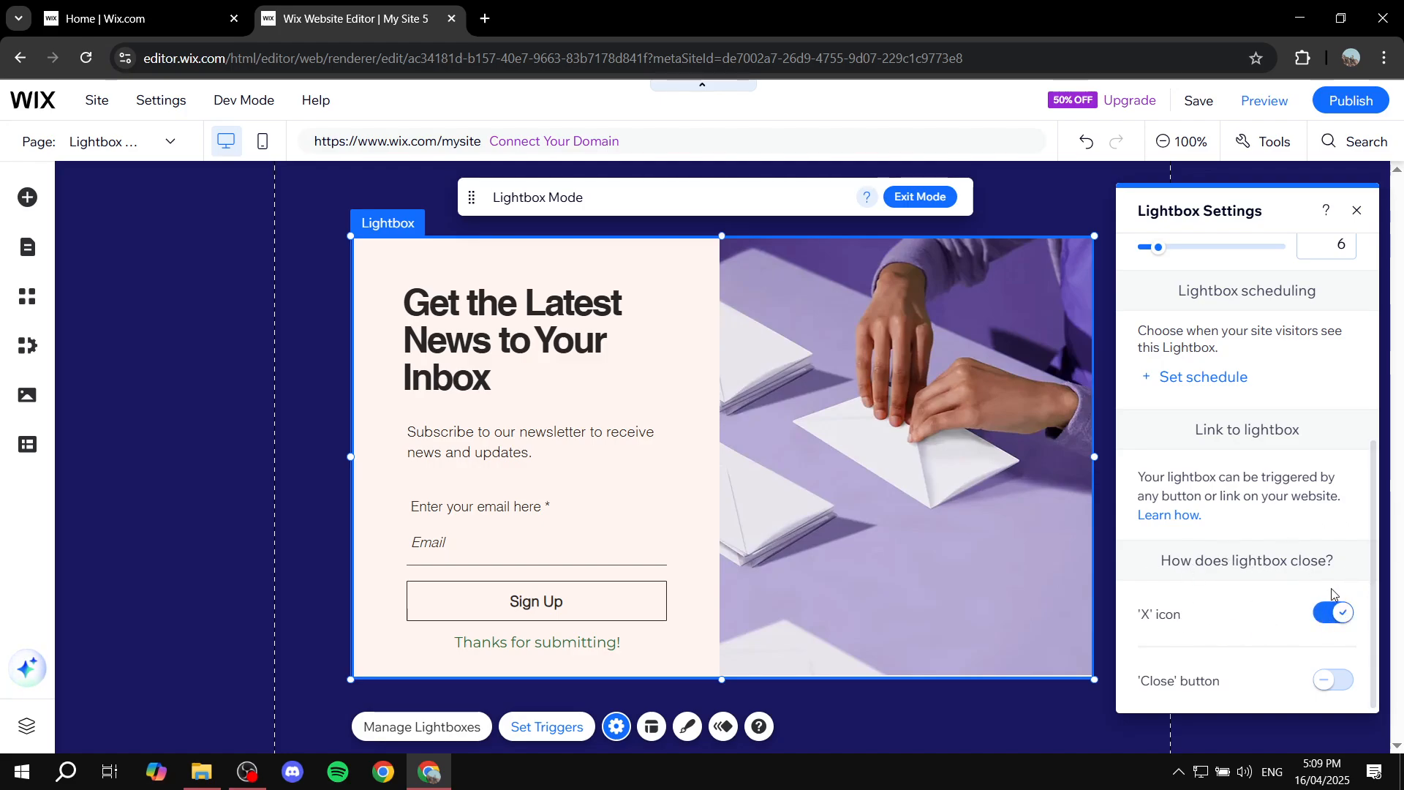
Switch the lightbox's 'X' icon off and on again, try the 'Close' button before turning it off, and close the settings
left_click(1339, 612)
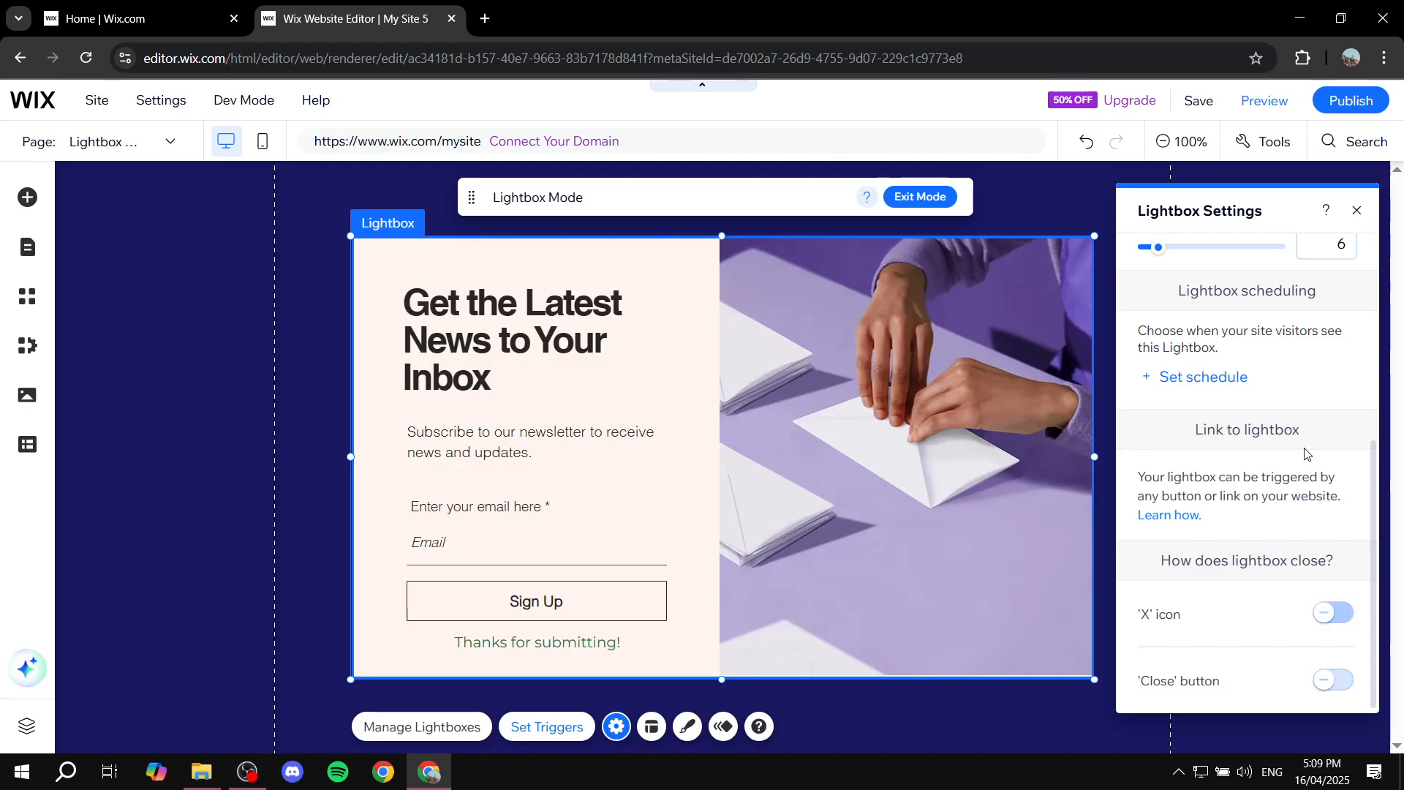
left_click(1333, 612)
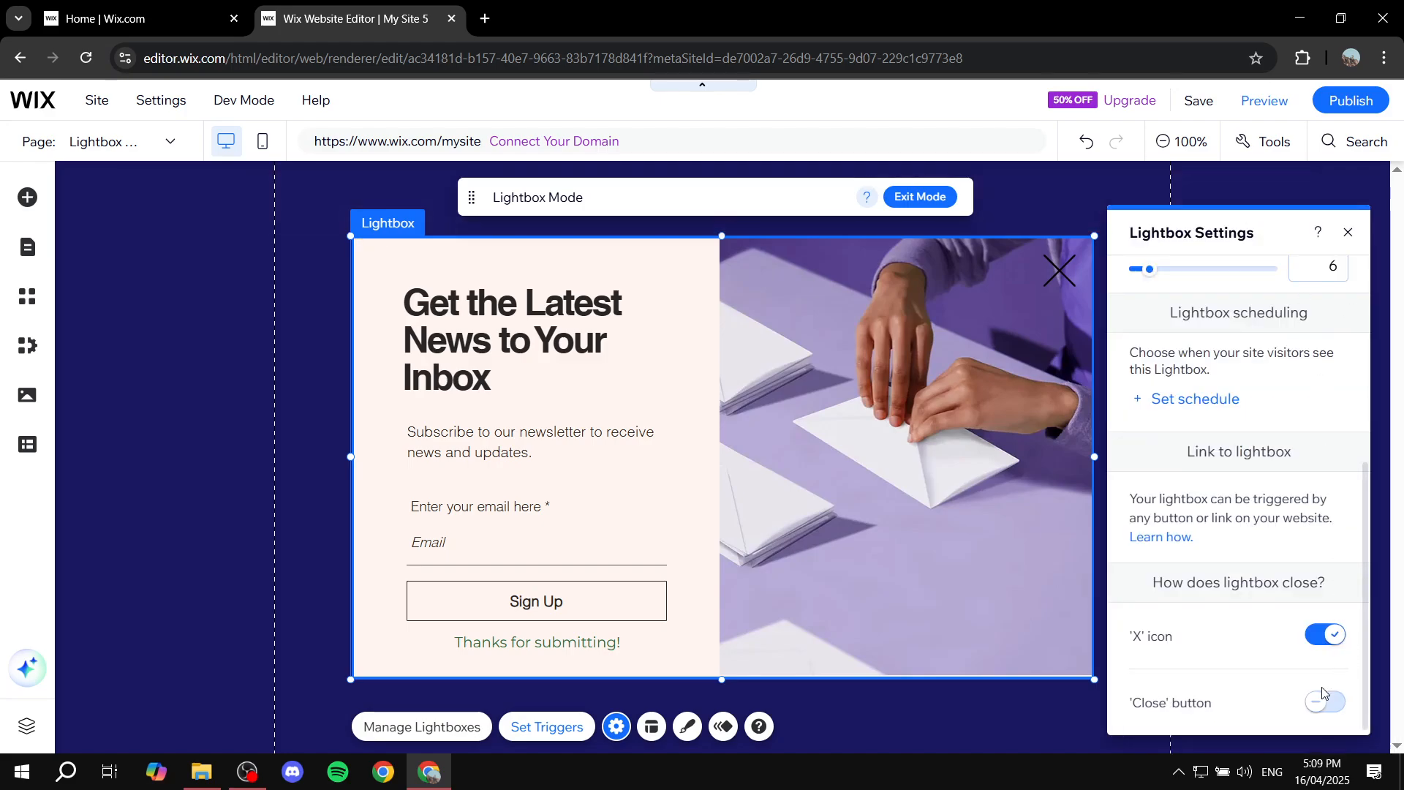
left_click(1319, 703)
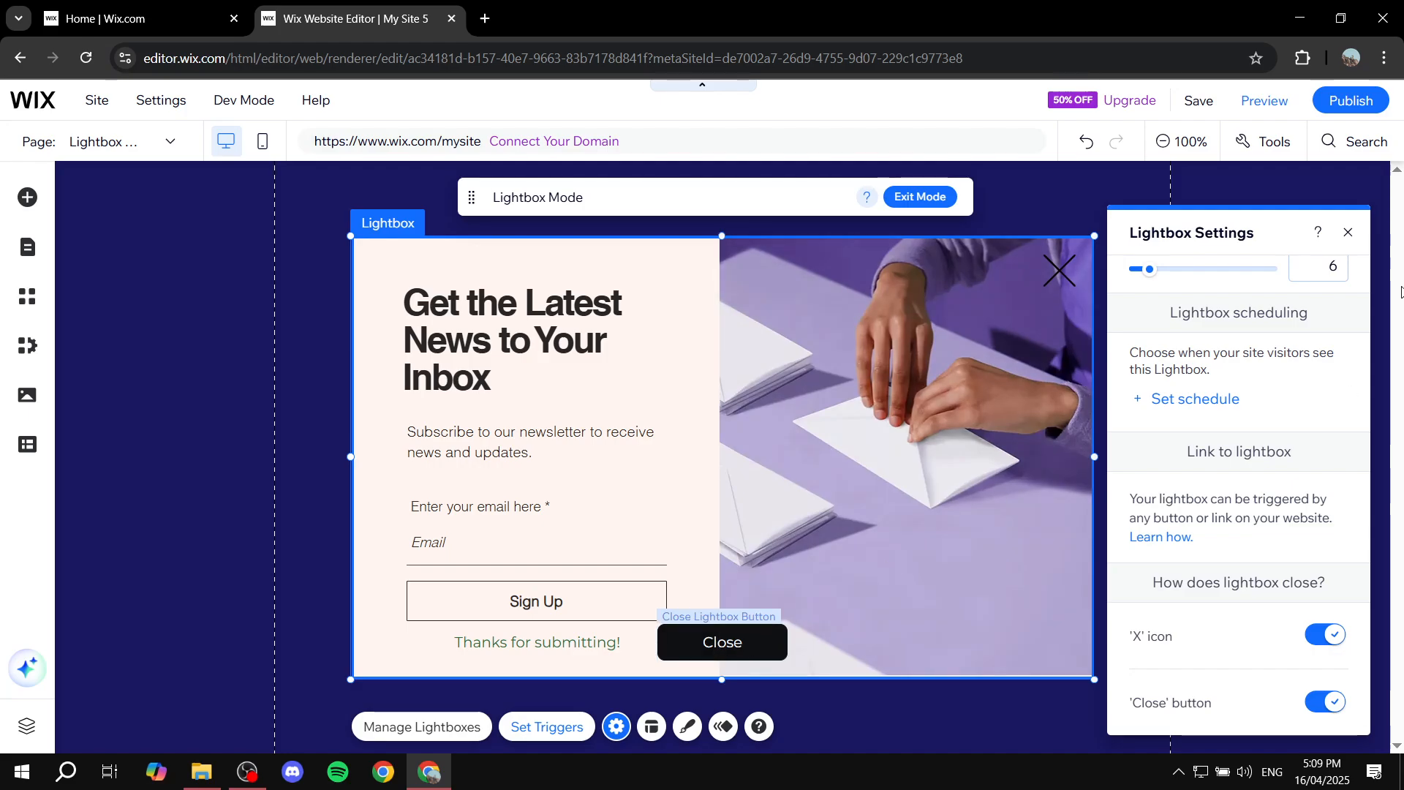
left_click(1325, 702)
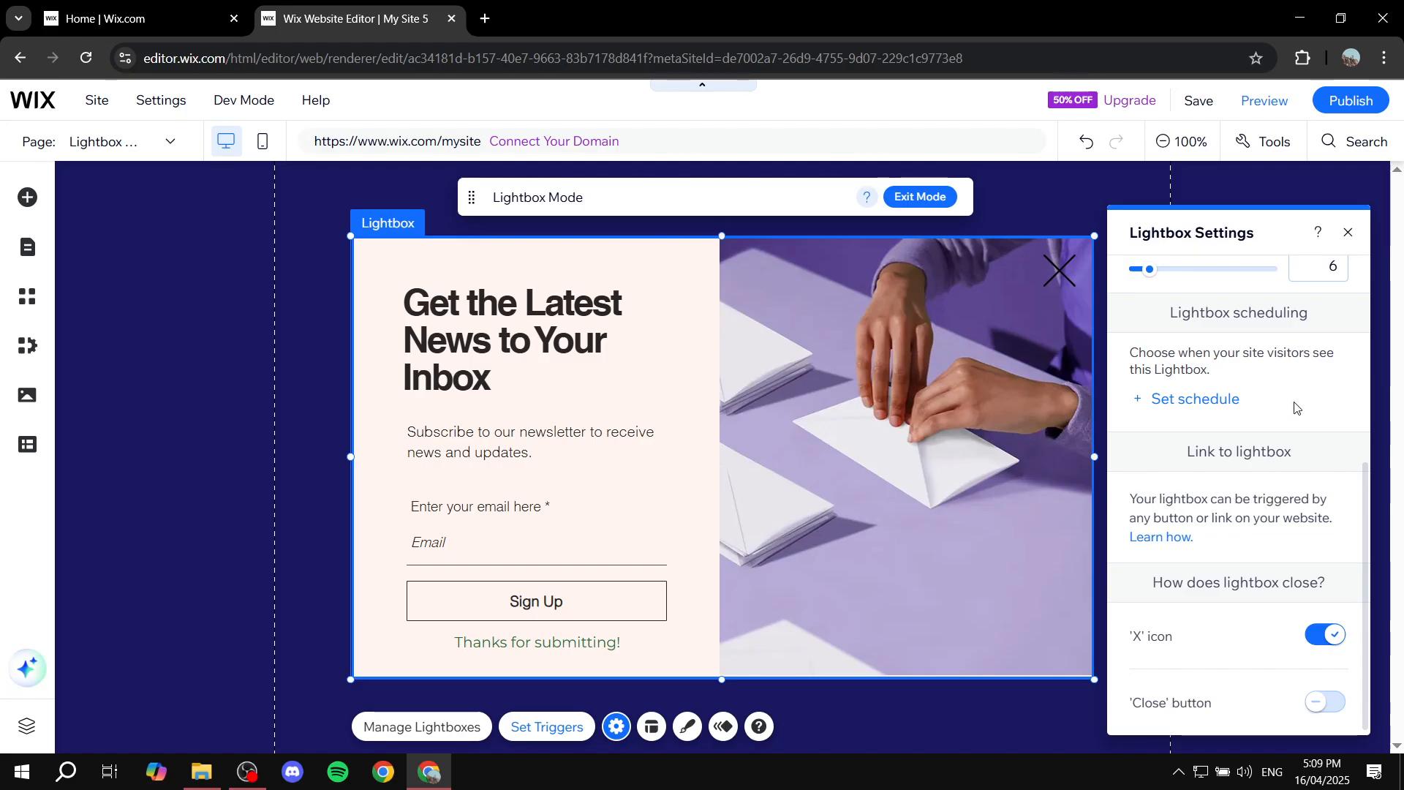
left_click(1349, 234)
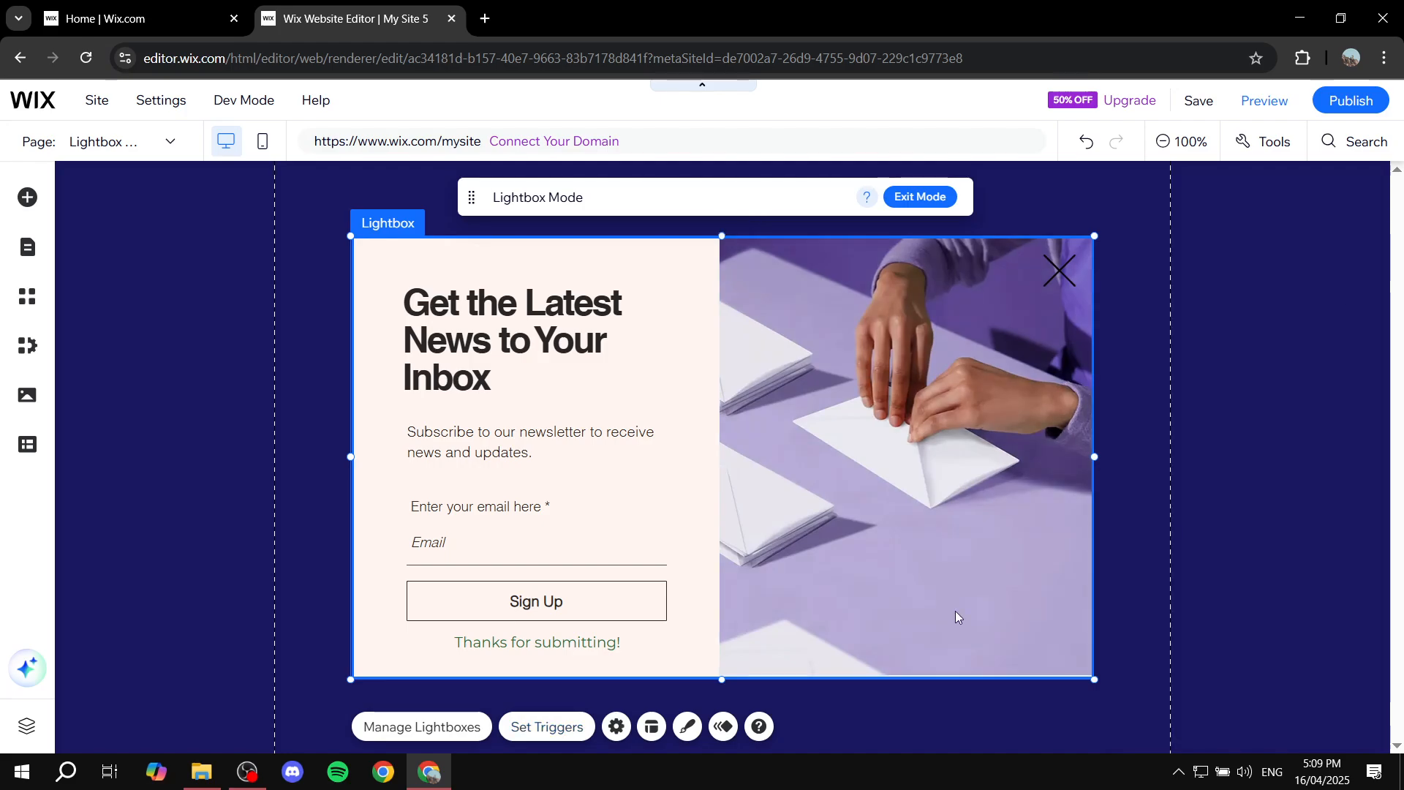
Review the lightbox's layout position and offset settings and its background options, closing each without changes
left_click(651, 728)
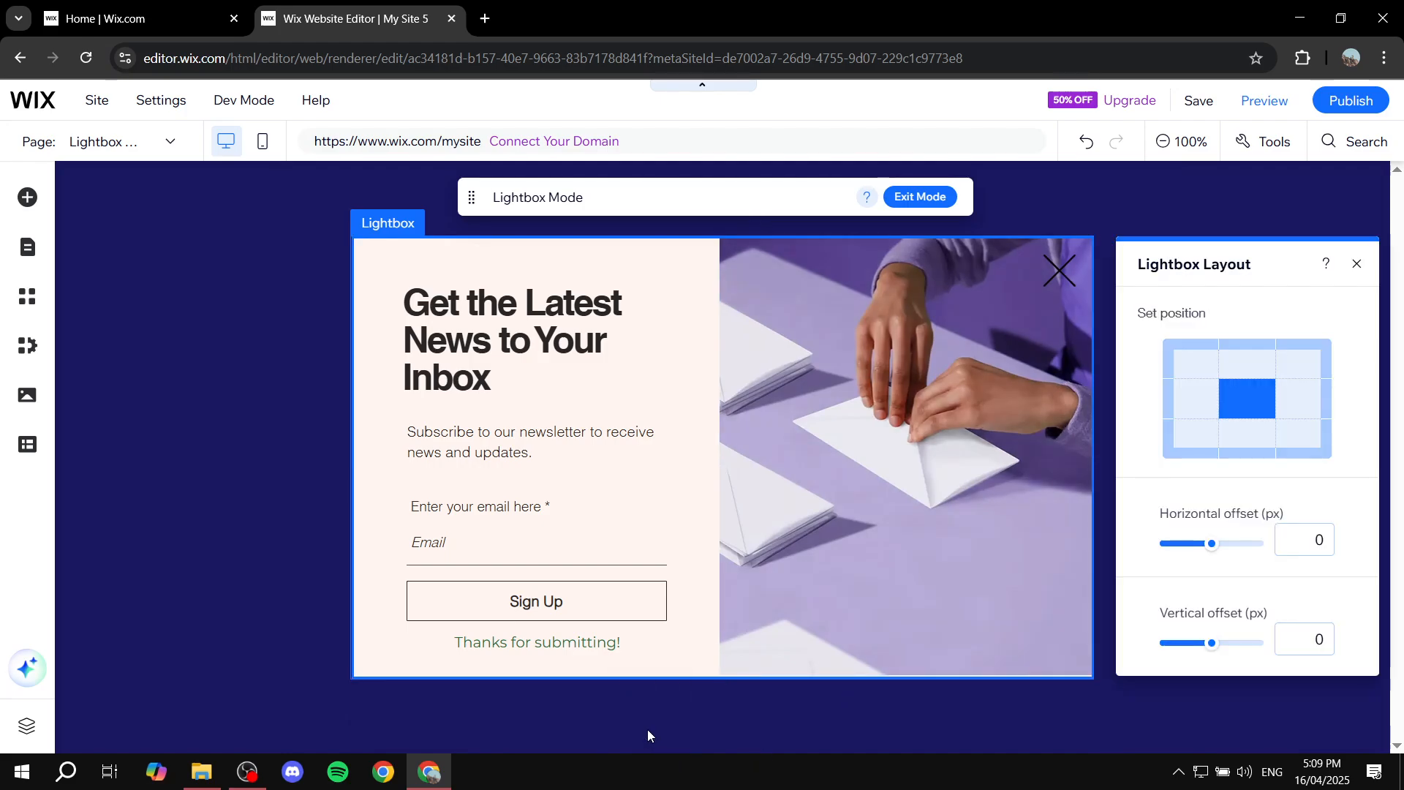
left_click(1357, 265)
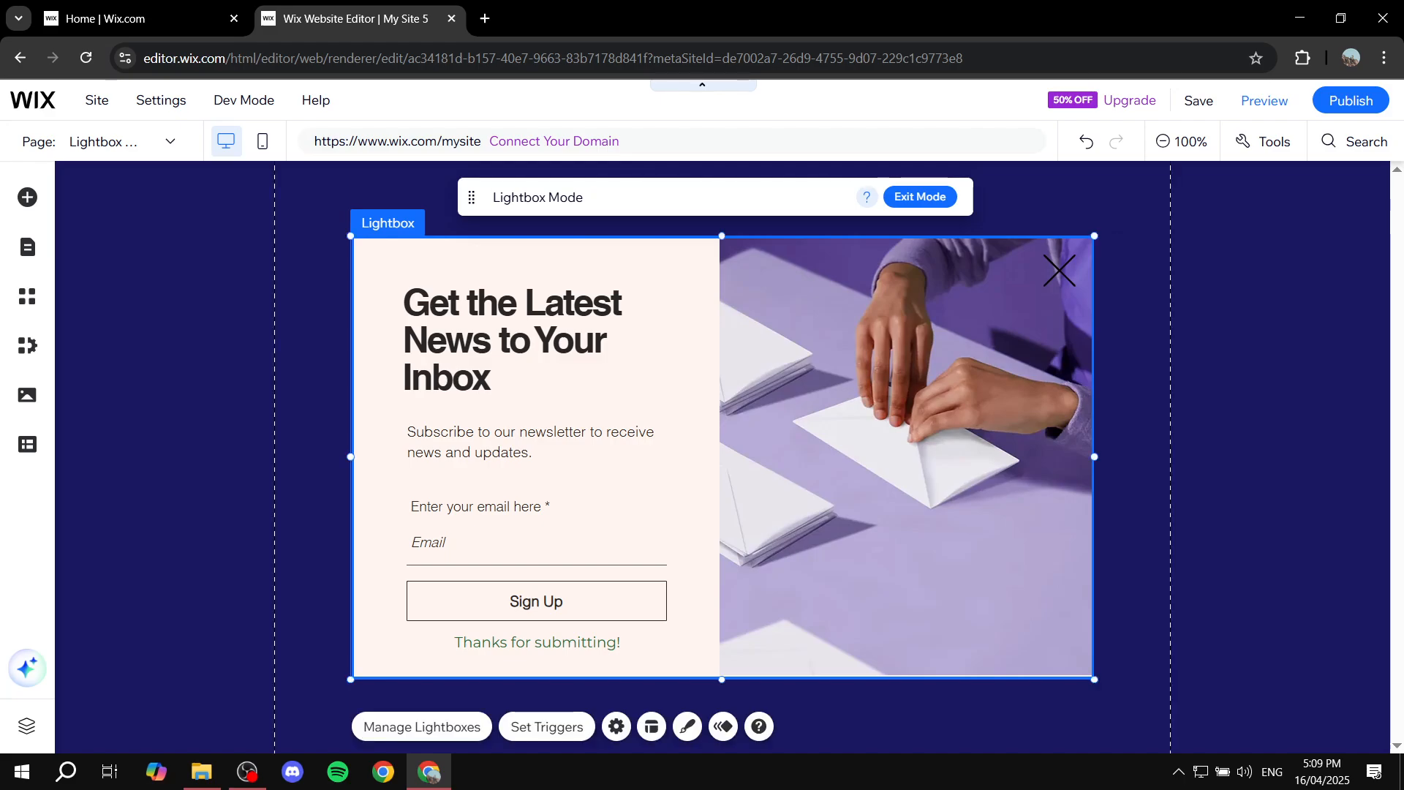
left_click(688, 726)
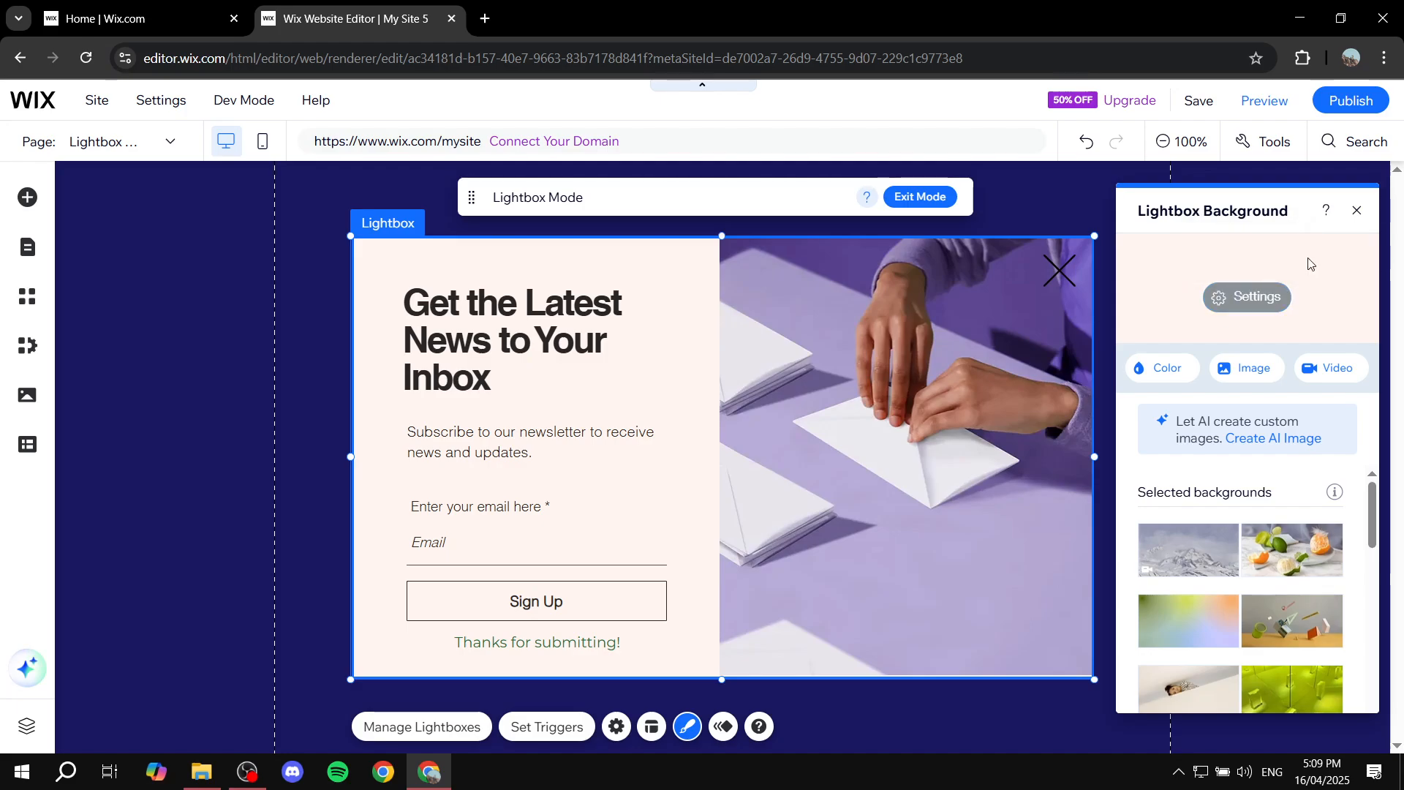
left_click(1358, 212)
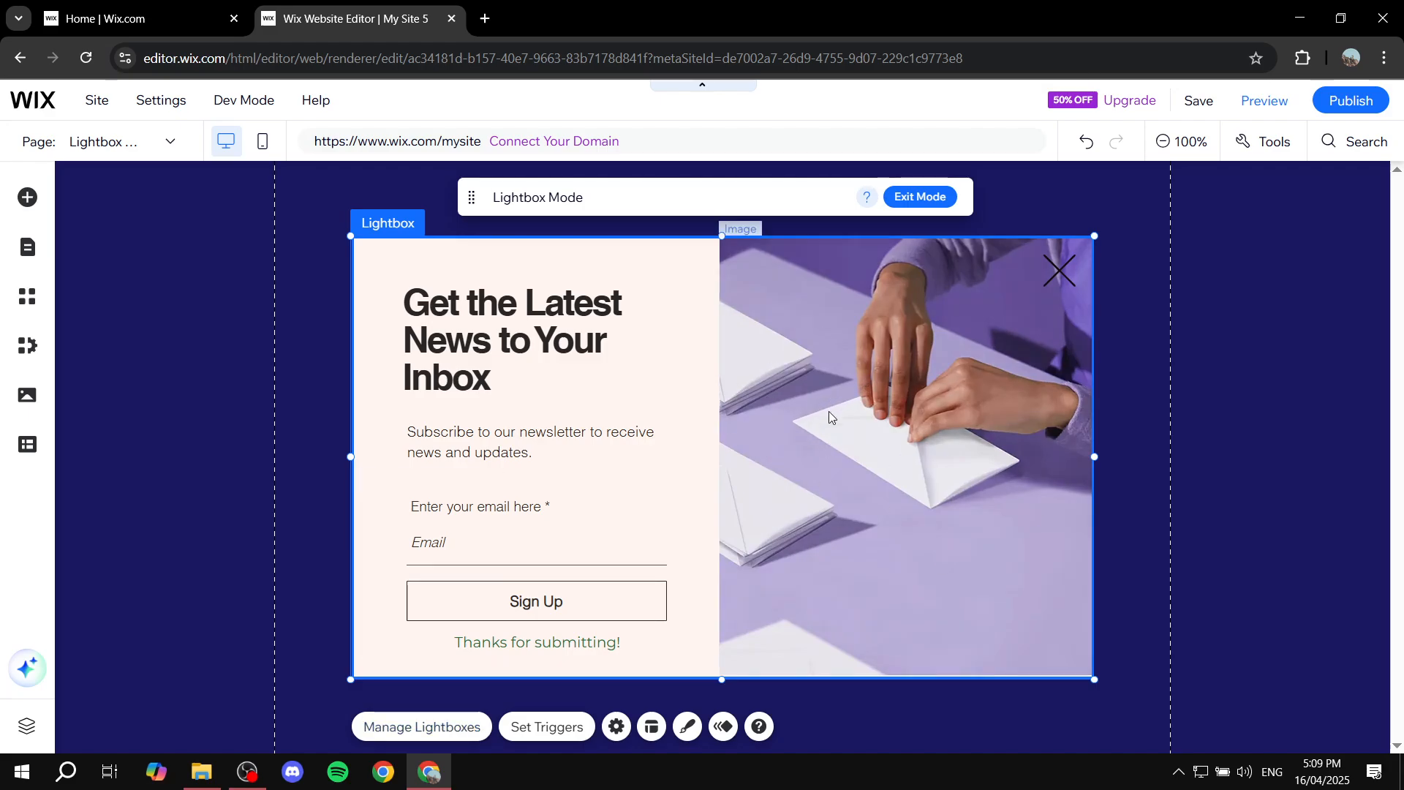
Change the lightbox's overlay background to the "Oil Bubbles Abstract" video from Media from Wix
left_click(1349, 375)
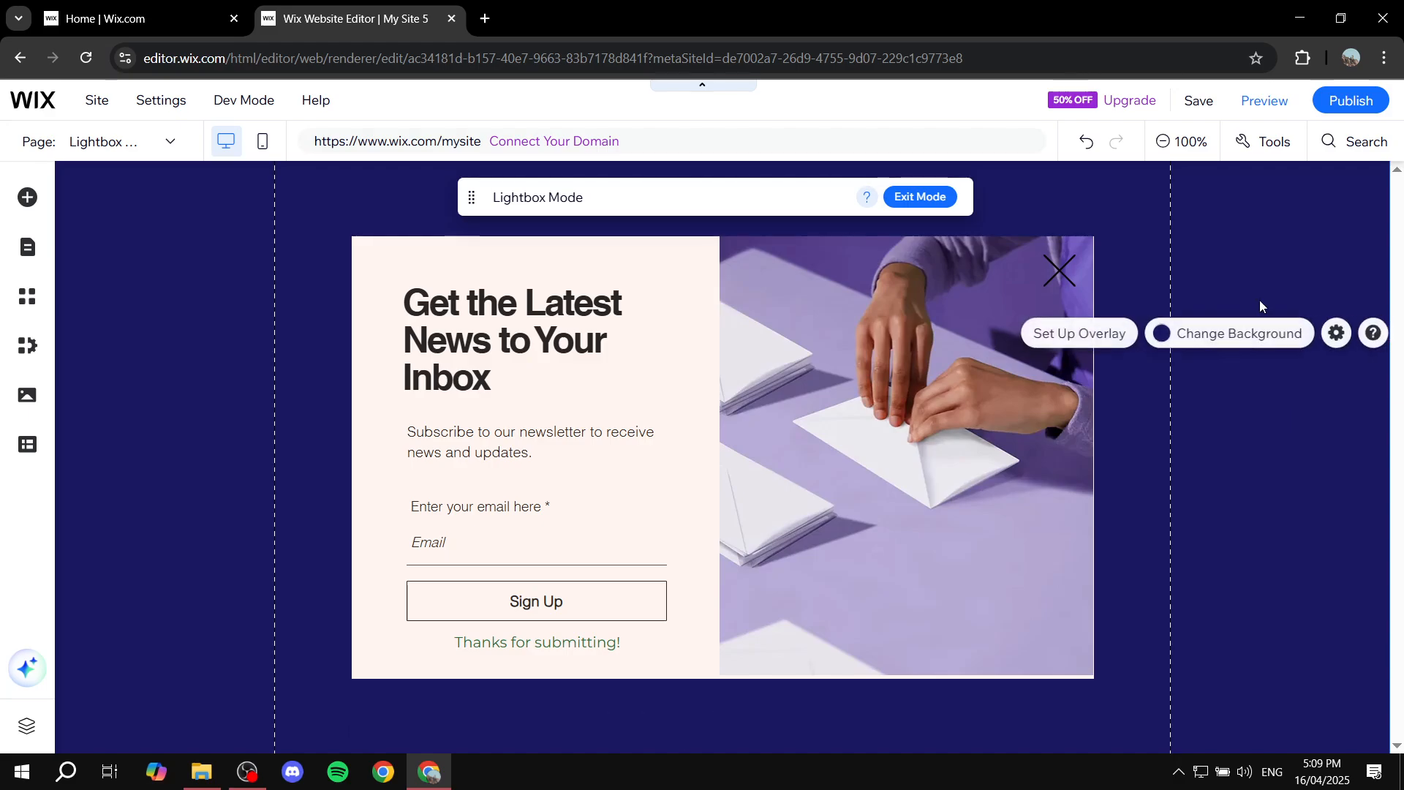
left_click(1296, 417)
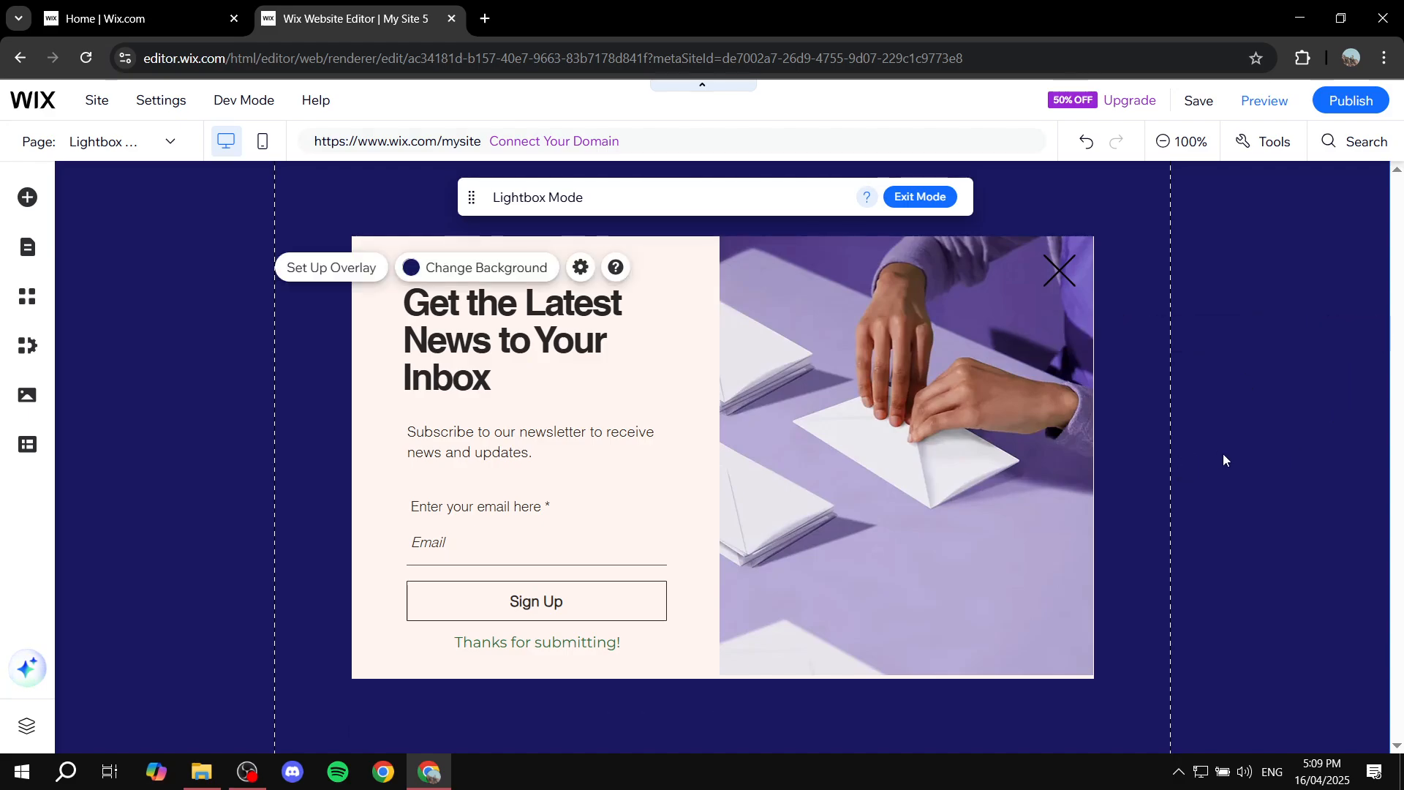
left_click(434, 279)
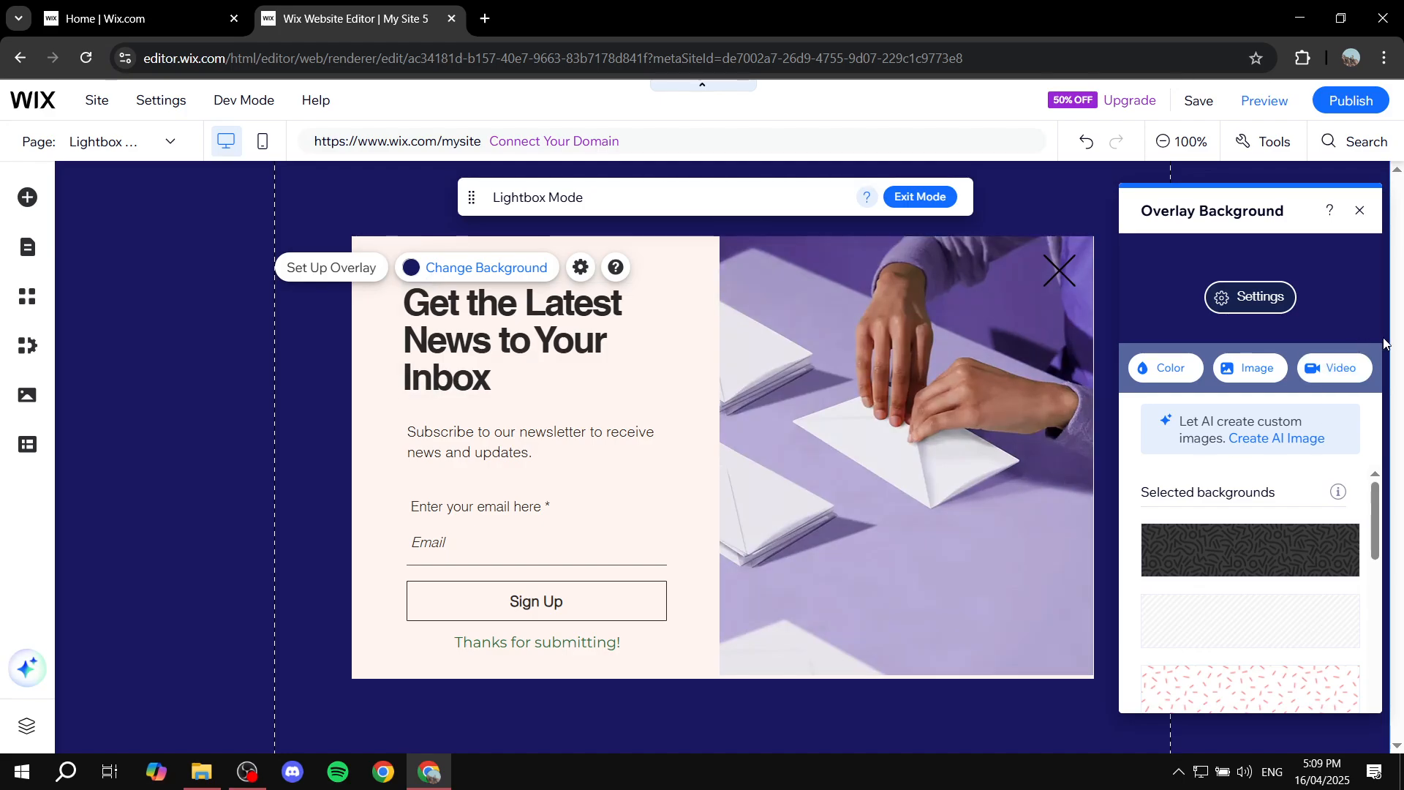
left_click(1300, 370)
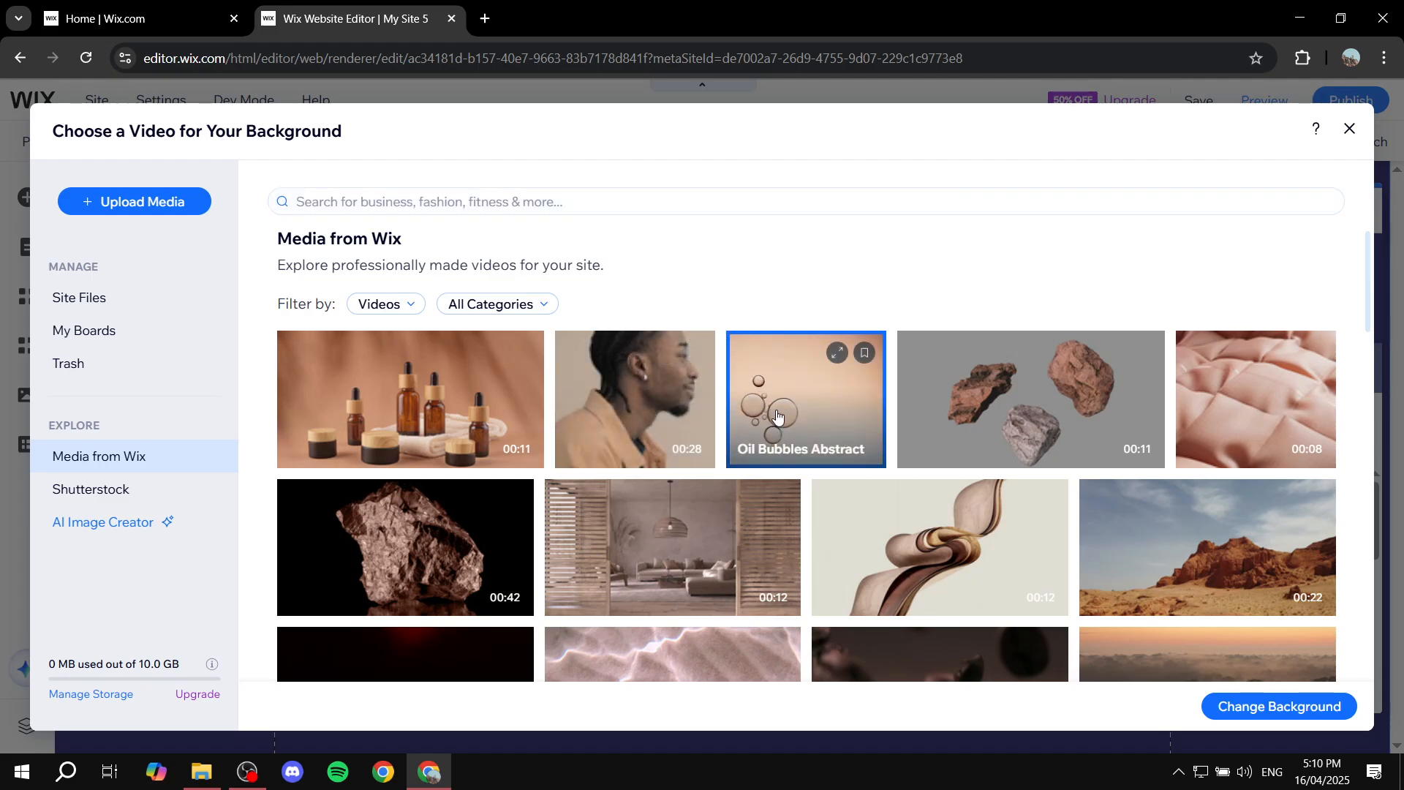
left_click(1278, 706)
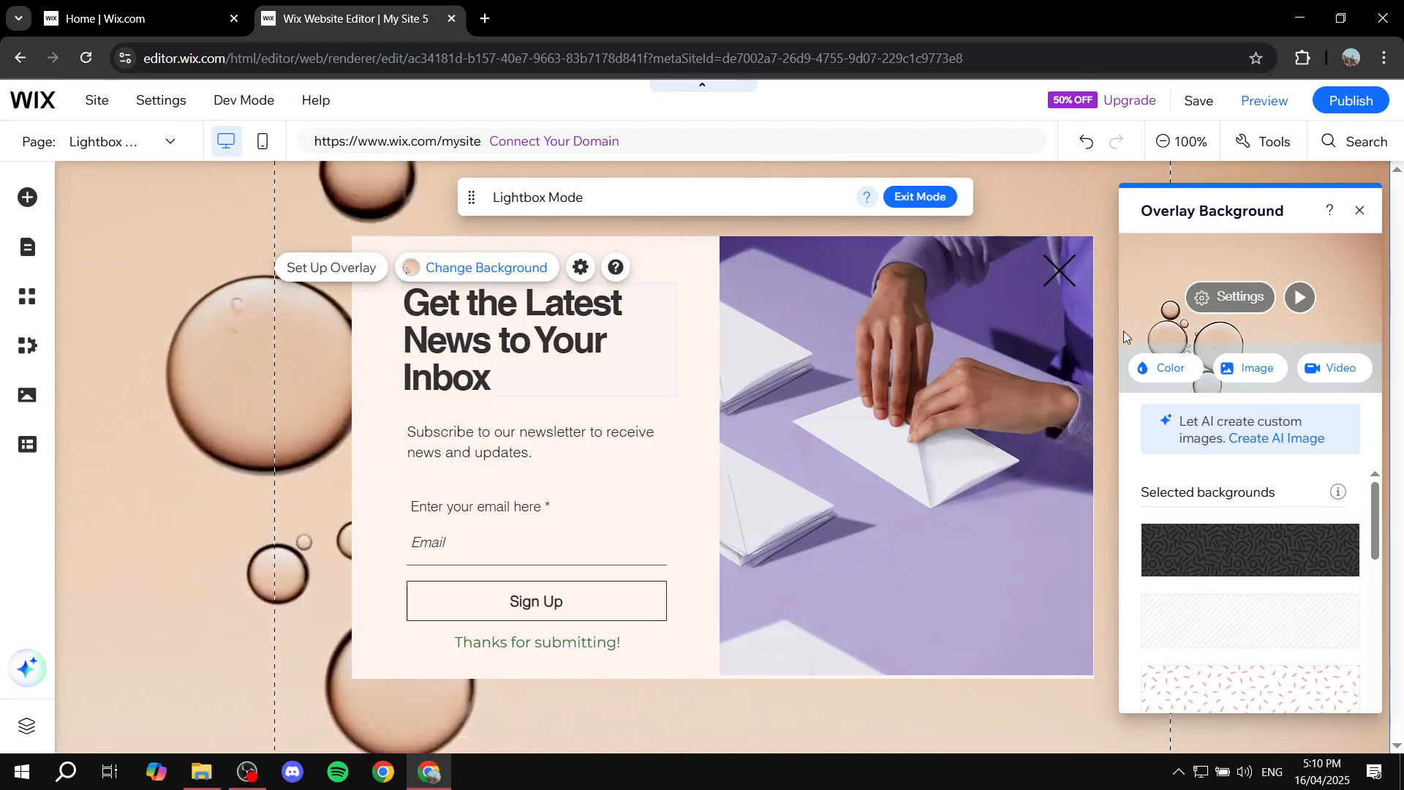
left_click(1360, 210)
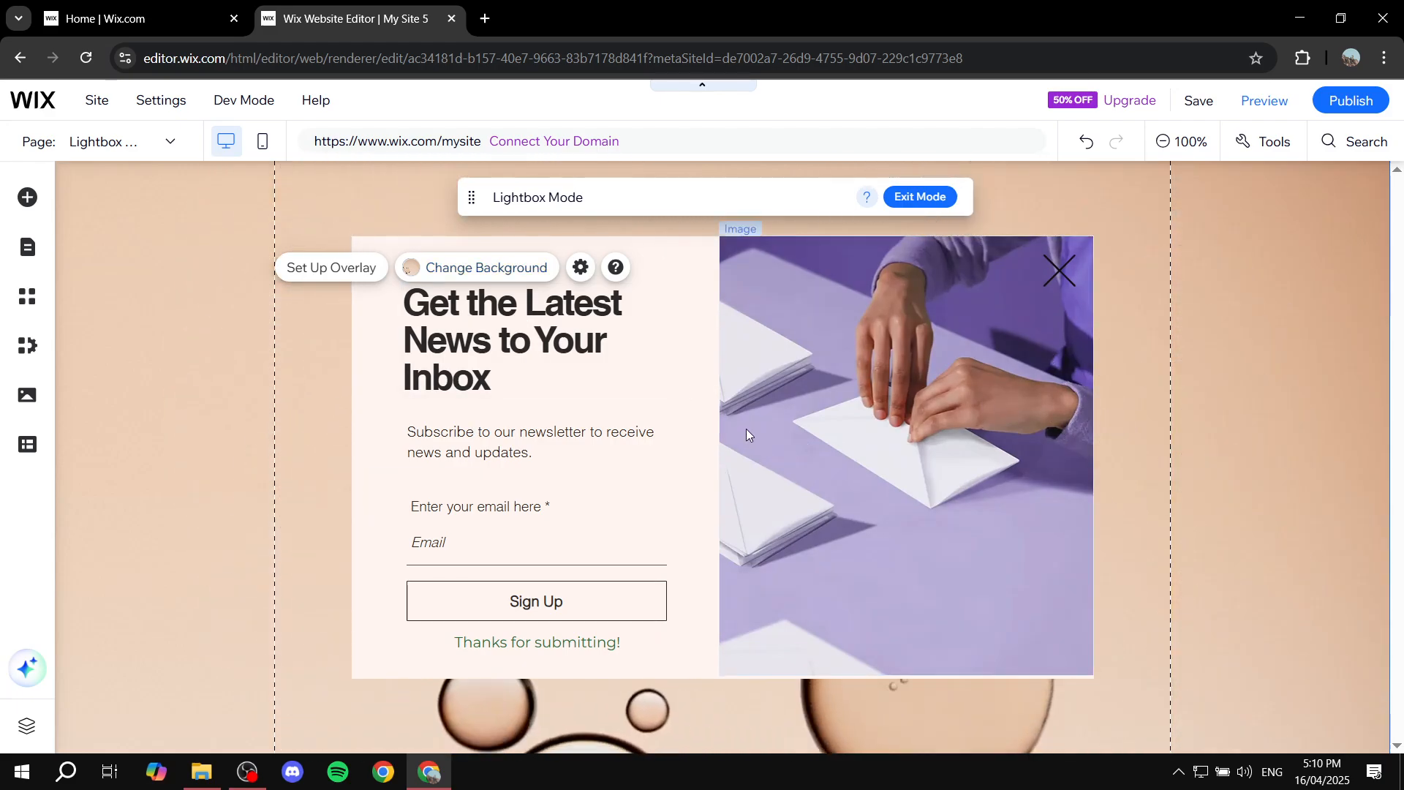
Examine the lightbox's heading text settings and select the subscribers form and newsletter paragraph to check their editing options
left_click(582, 336)
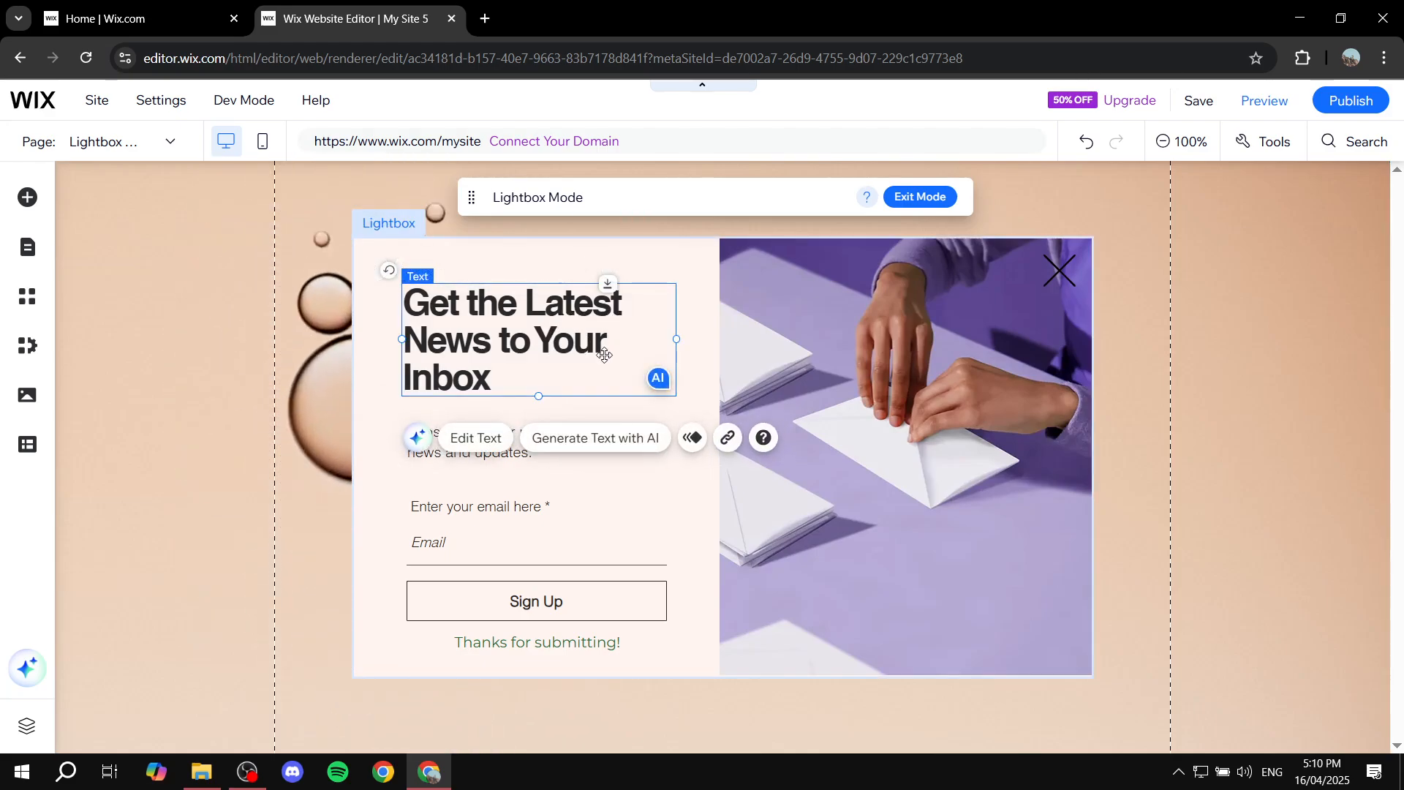
double_click(534, 373)
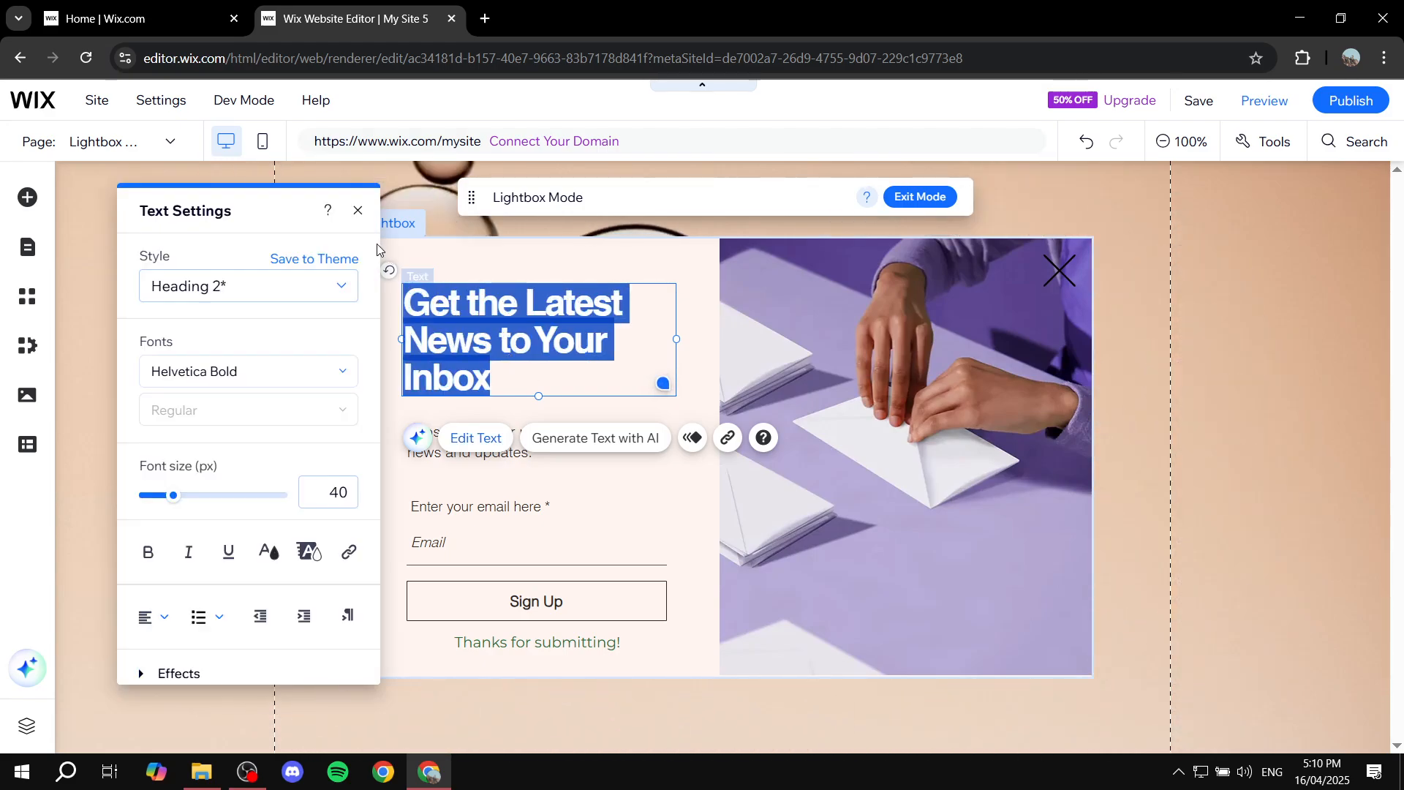
left_click(360, 212)
left_click(525, 517)
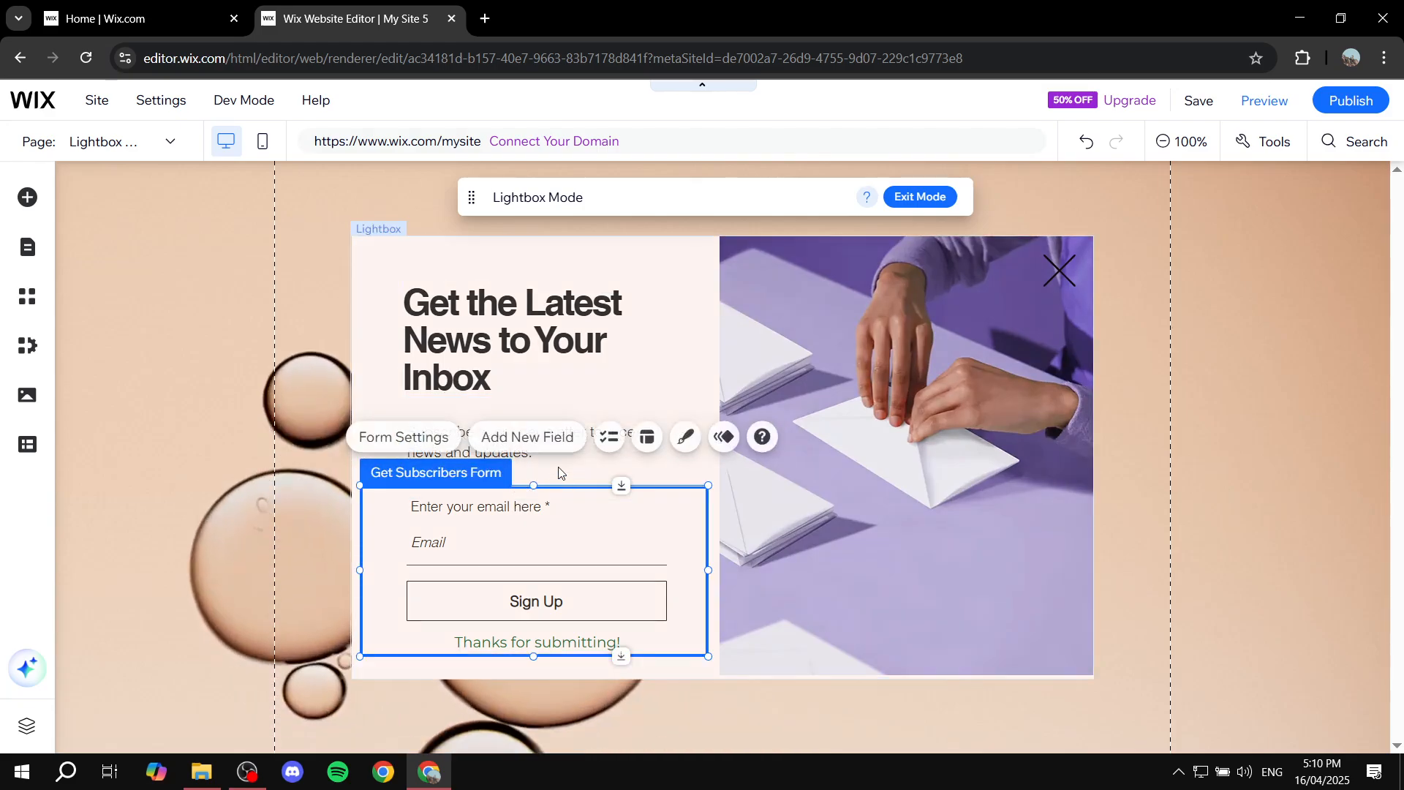
left_click(567, 391)
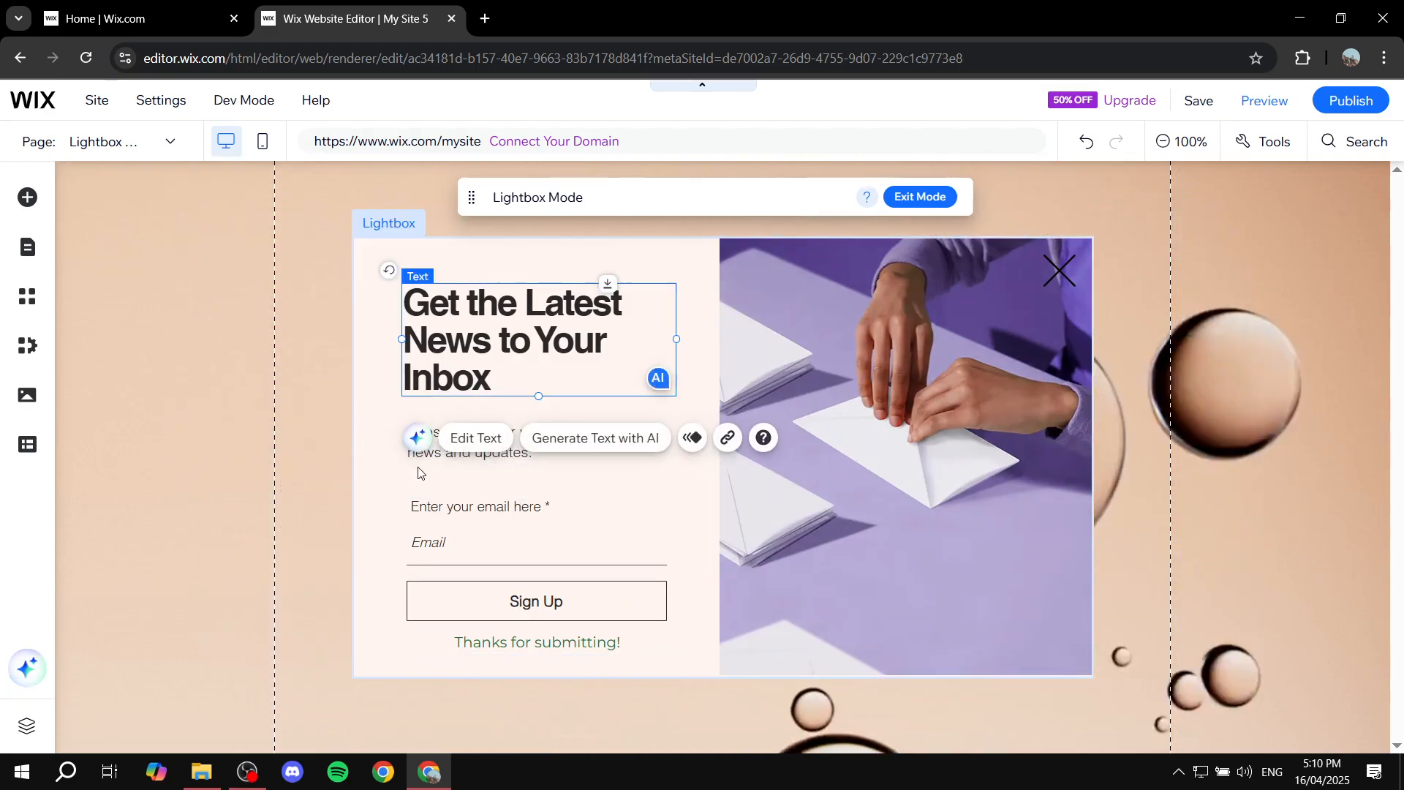
left_click(366, 458)
left_click(467, 439)
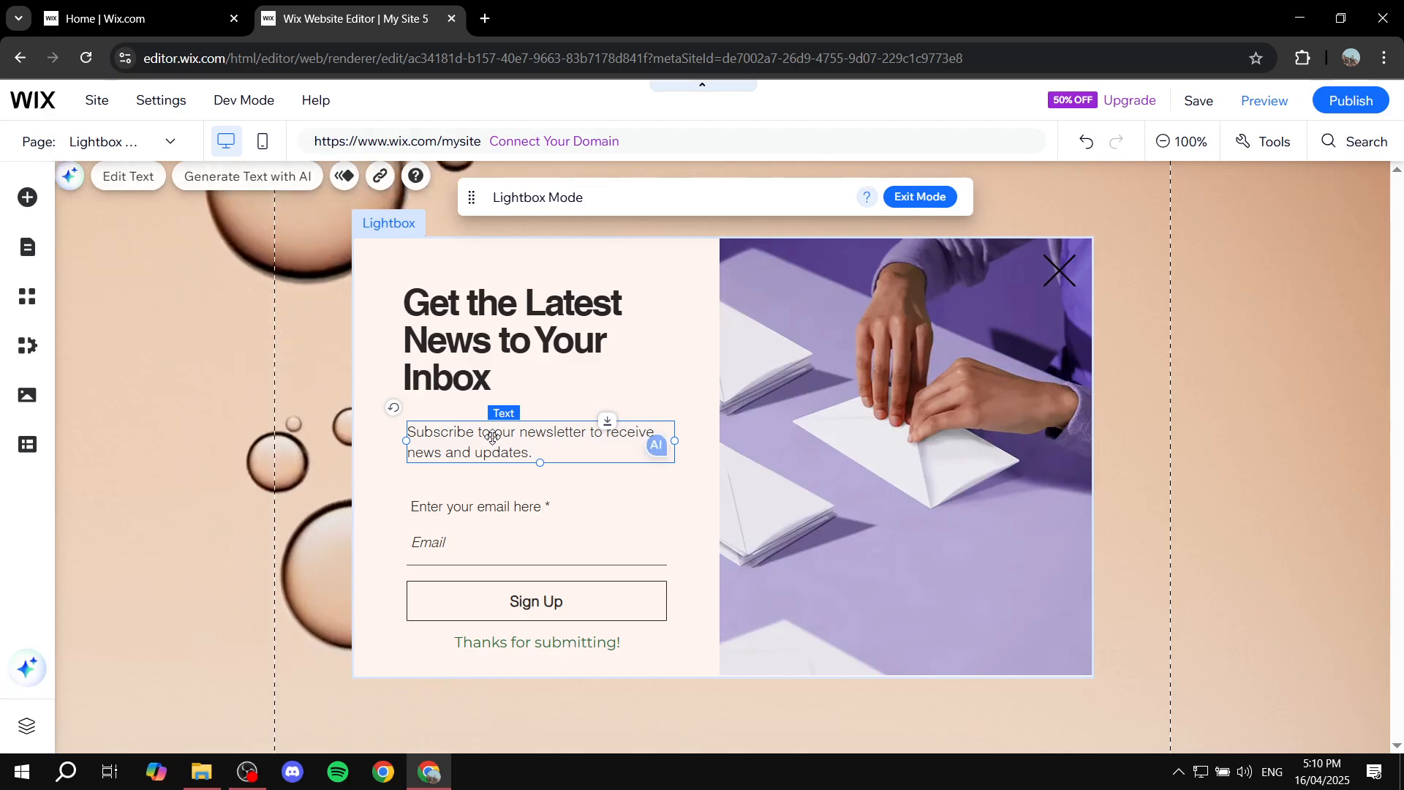
Review the subscribers form's general, submit message and payment settings, and delete the form from the lightbox
left_click(526, 515)
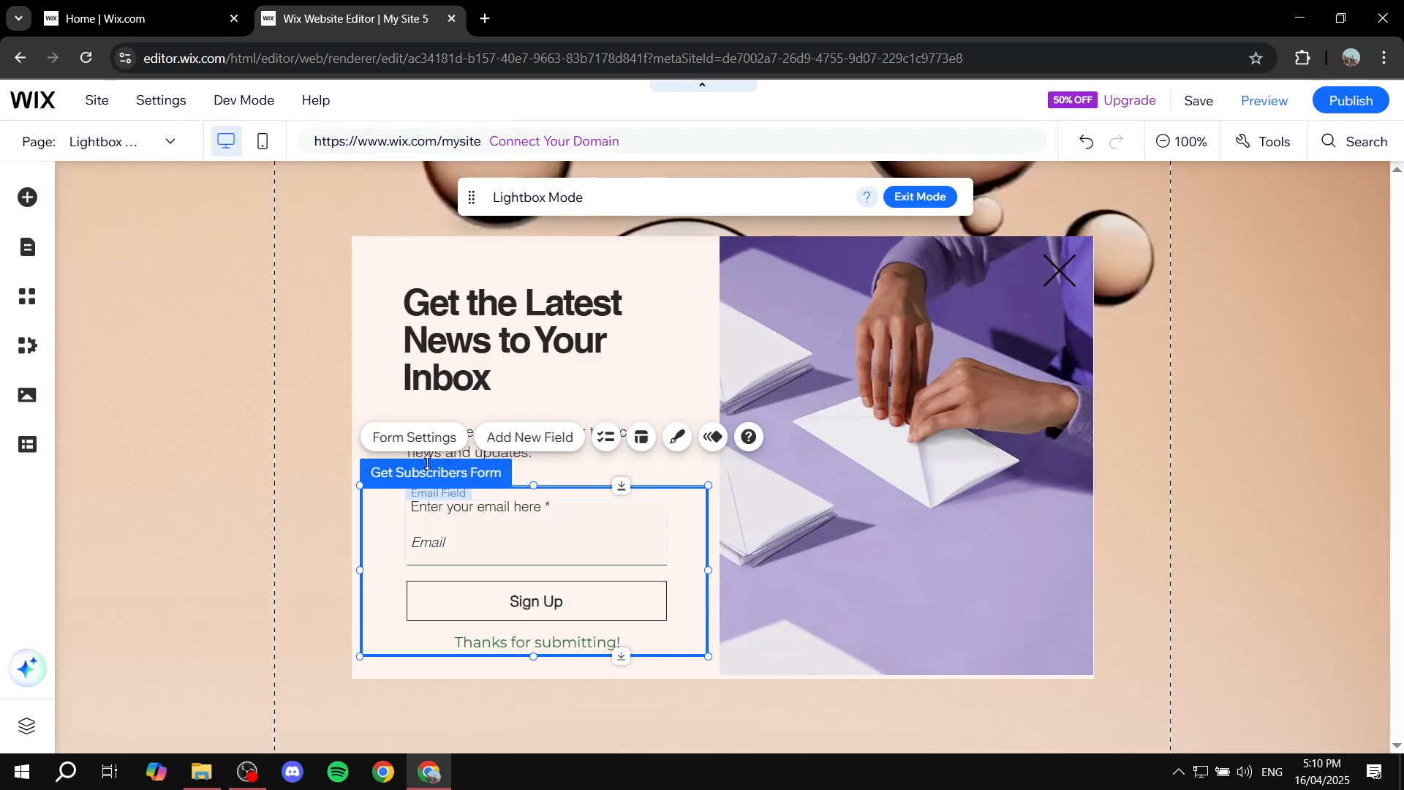
left_click(422, 439)
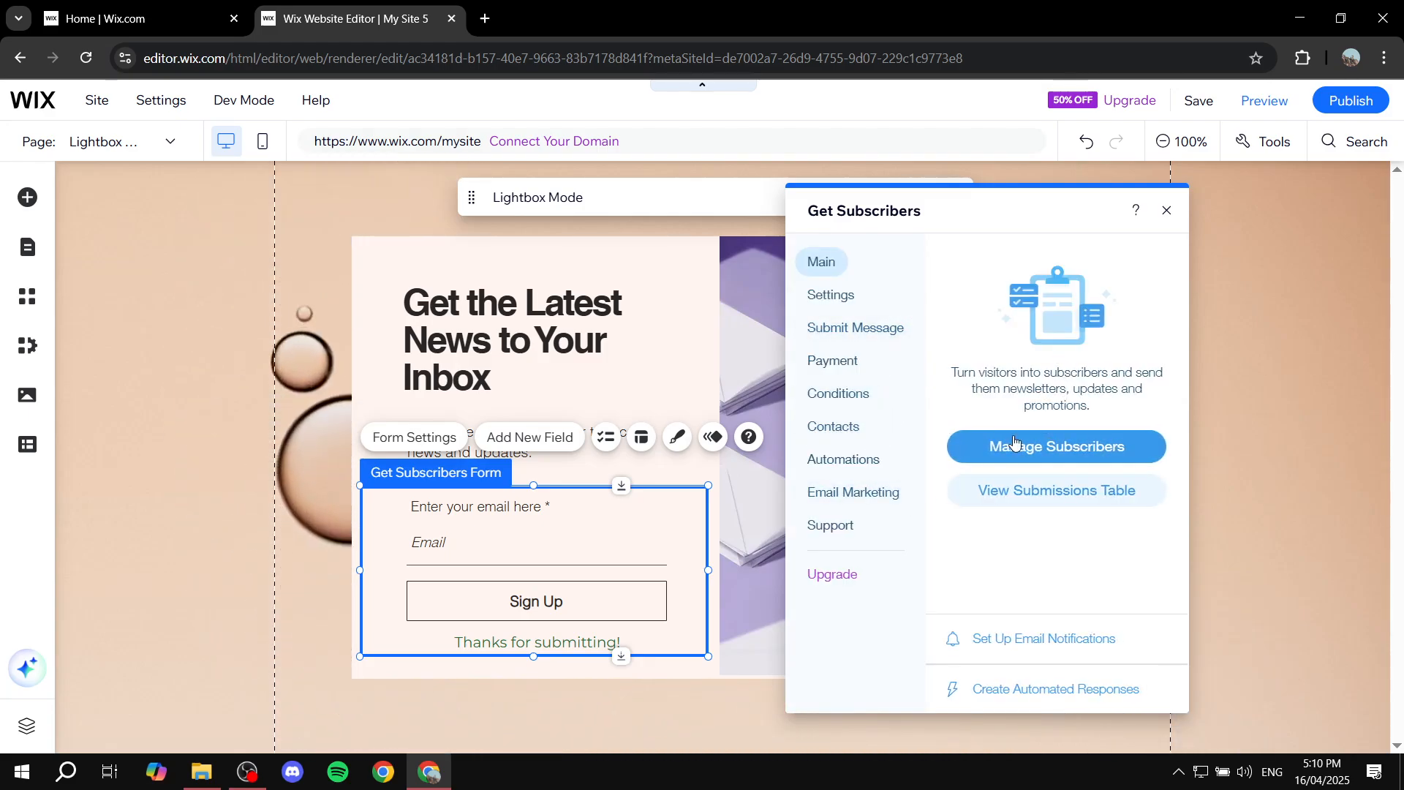
left_click(847, 303)
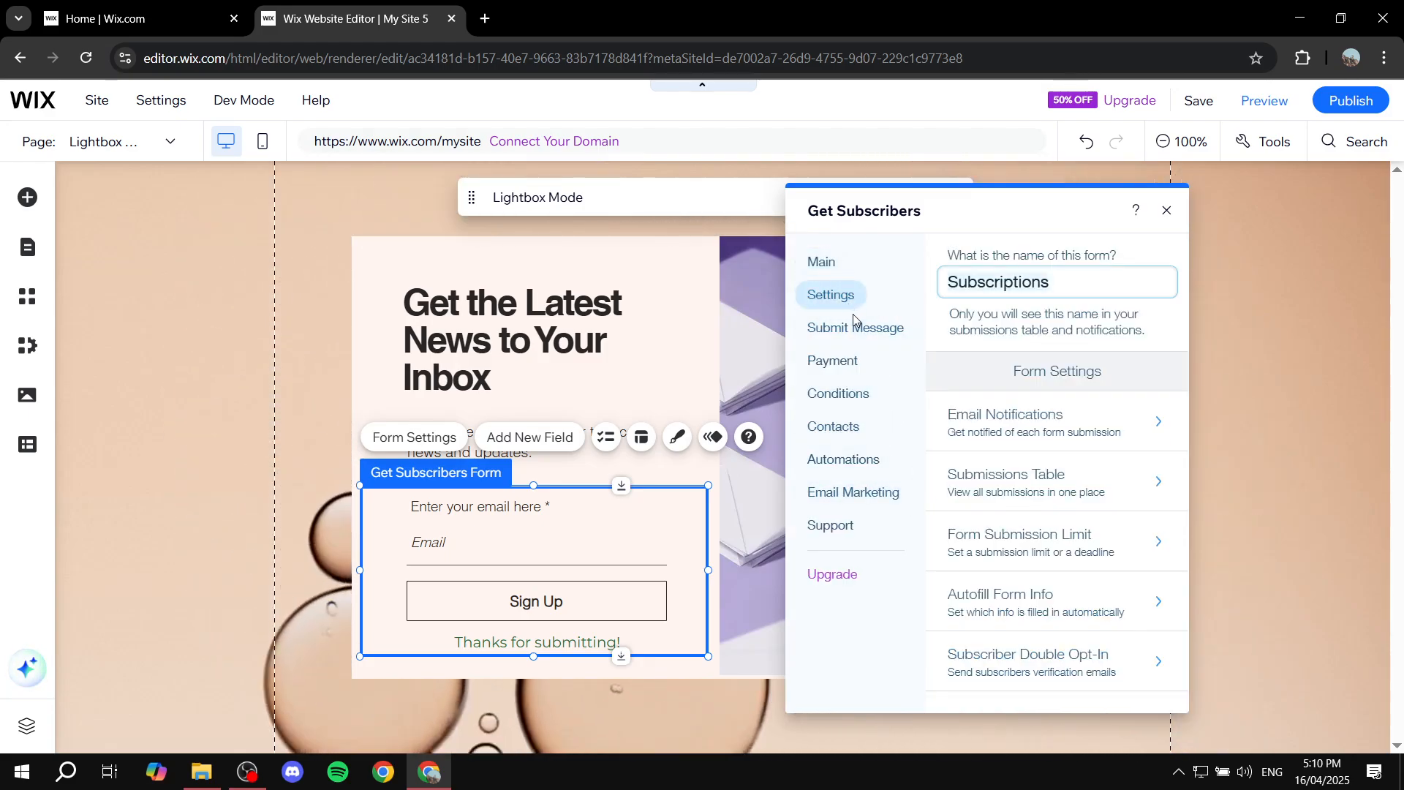
left_click(860, 327)
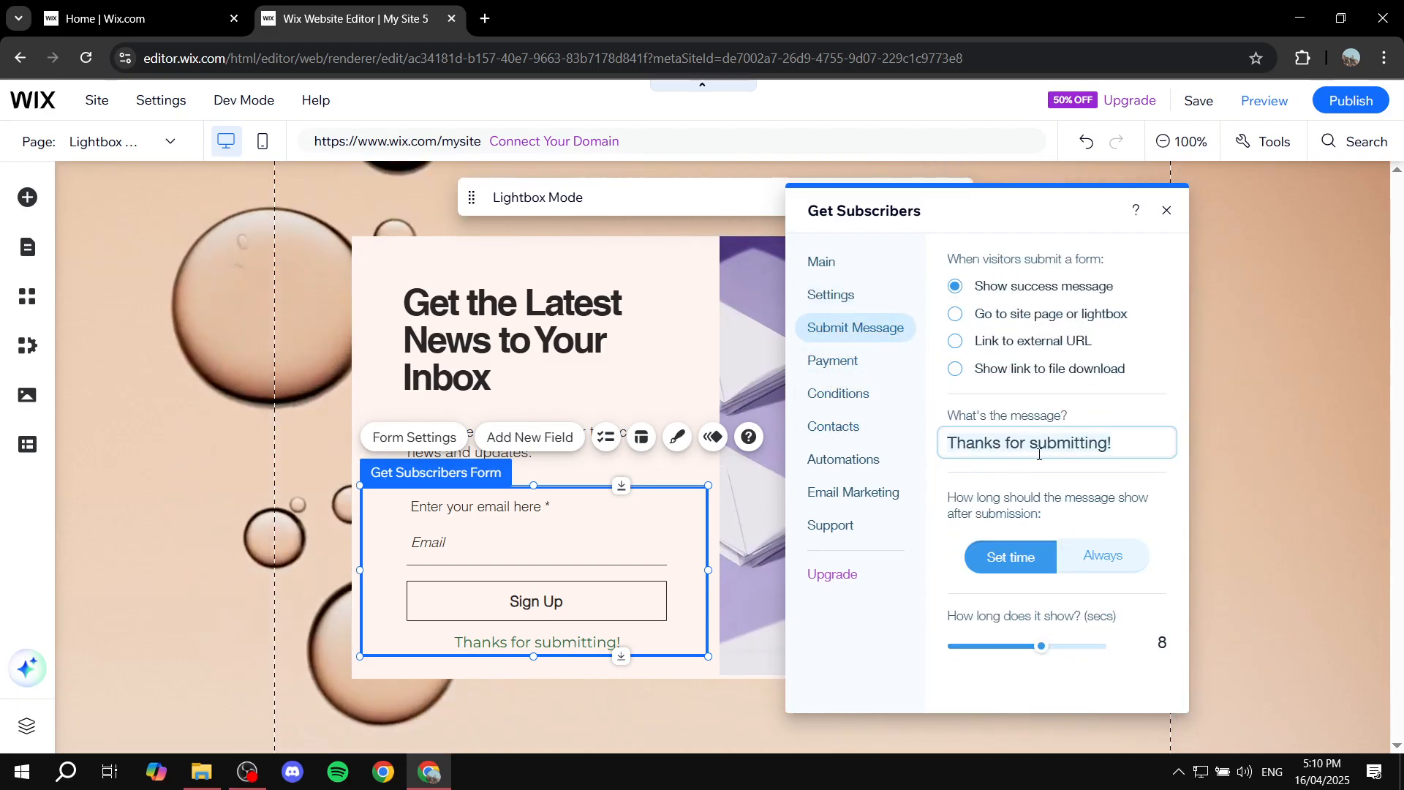
left_click(837, 362)
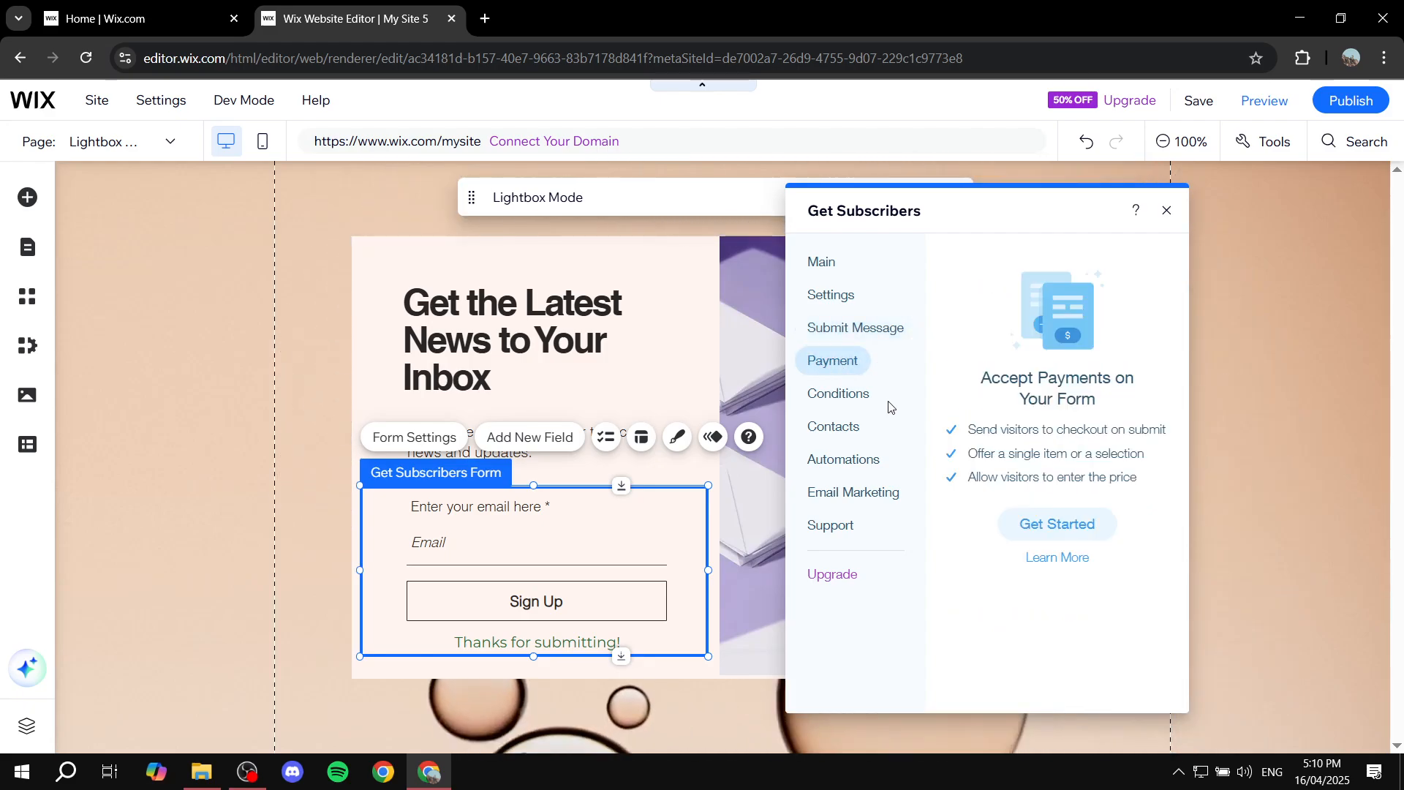
left_click(1164, 213)
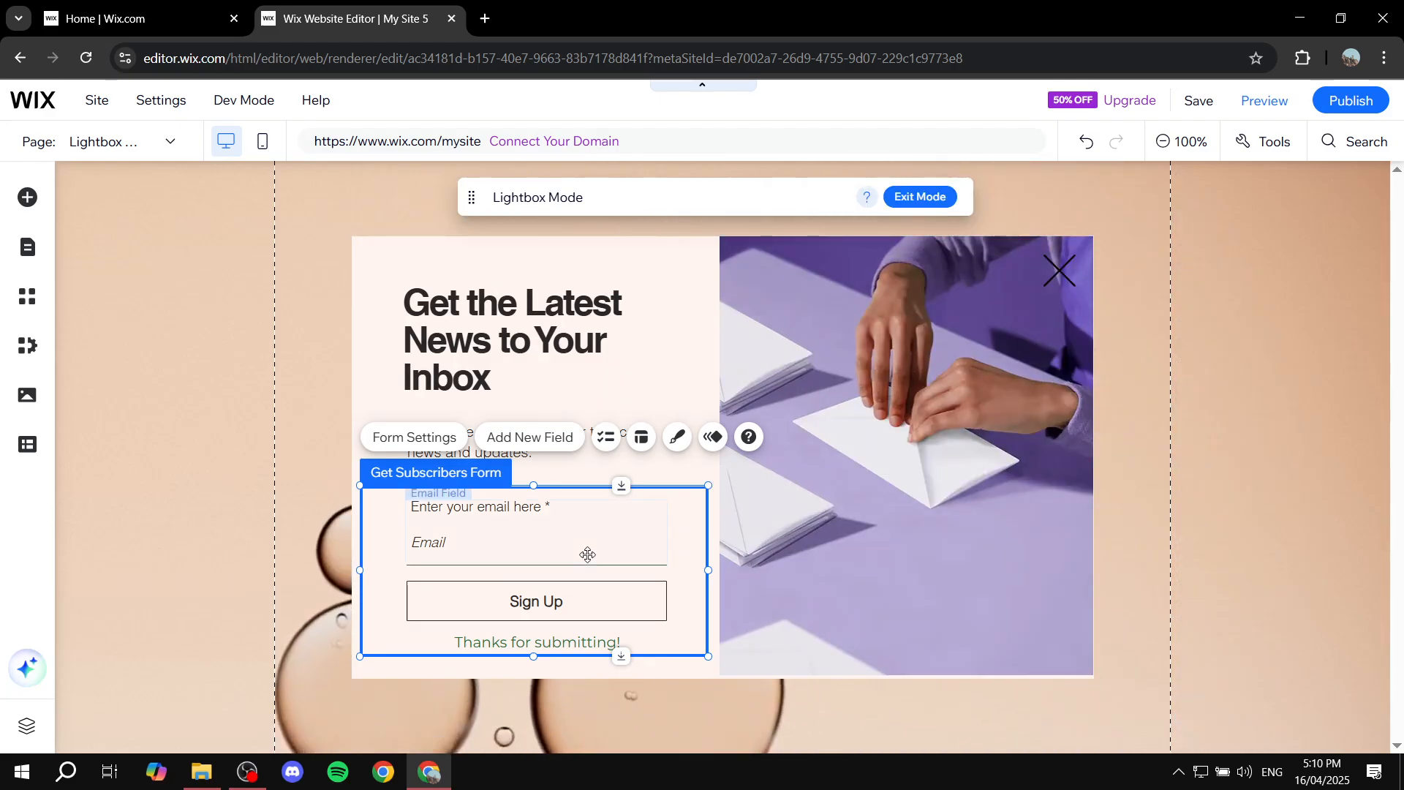
key("Delete")
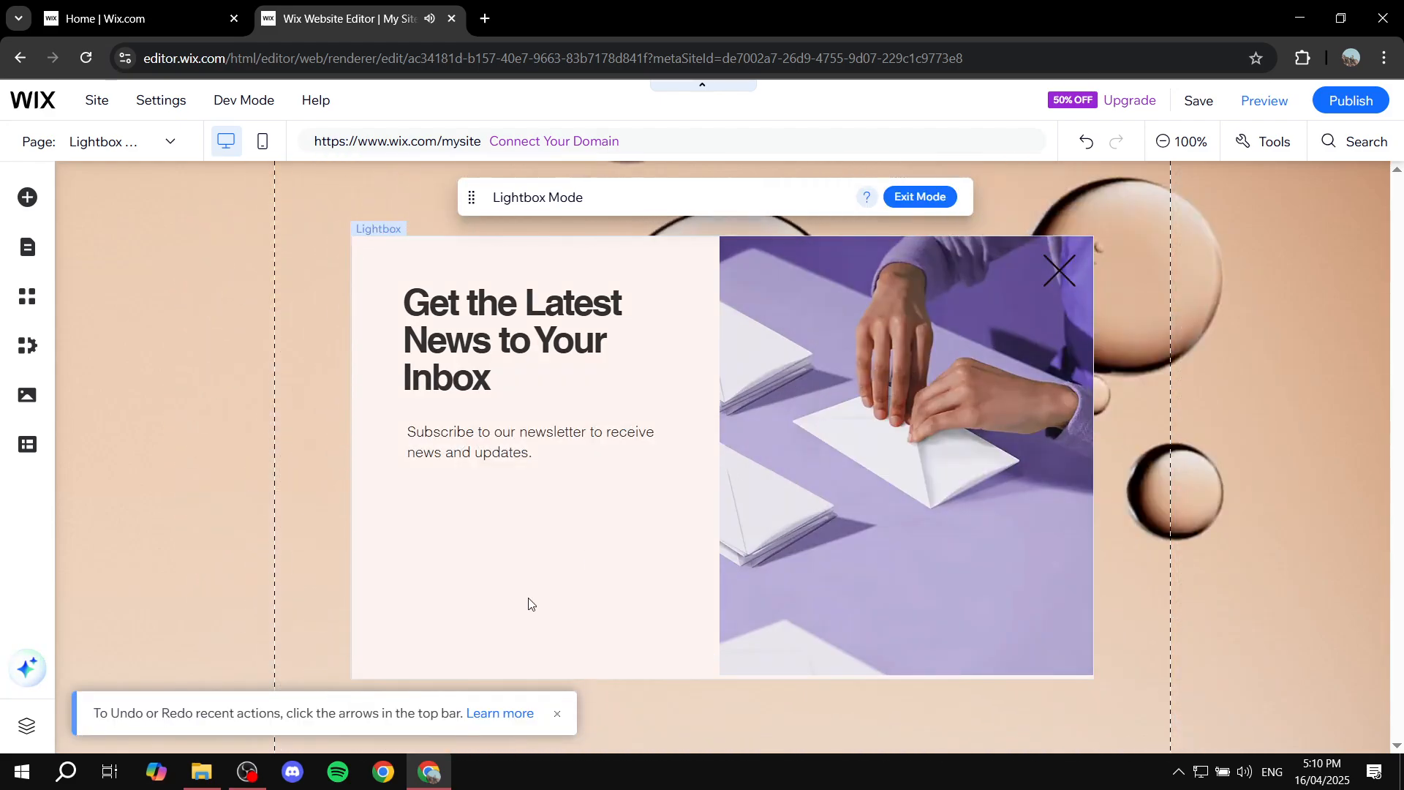
Move the Lightbox Mode bar clear of the envelope image's options and view the image replacement choices without picking one
left_click(862, 495)
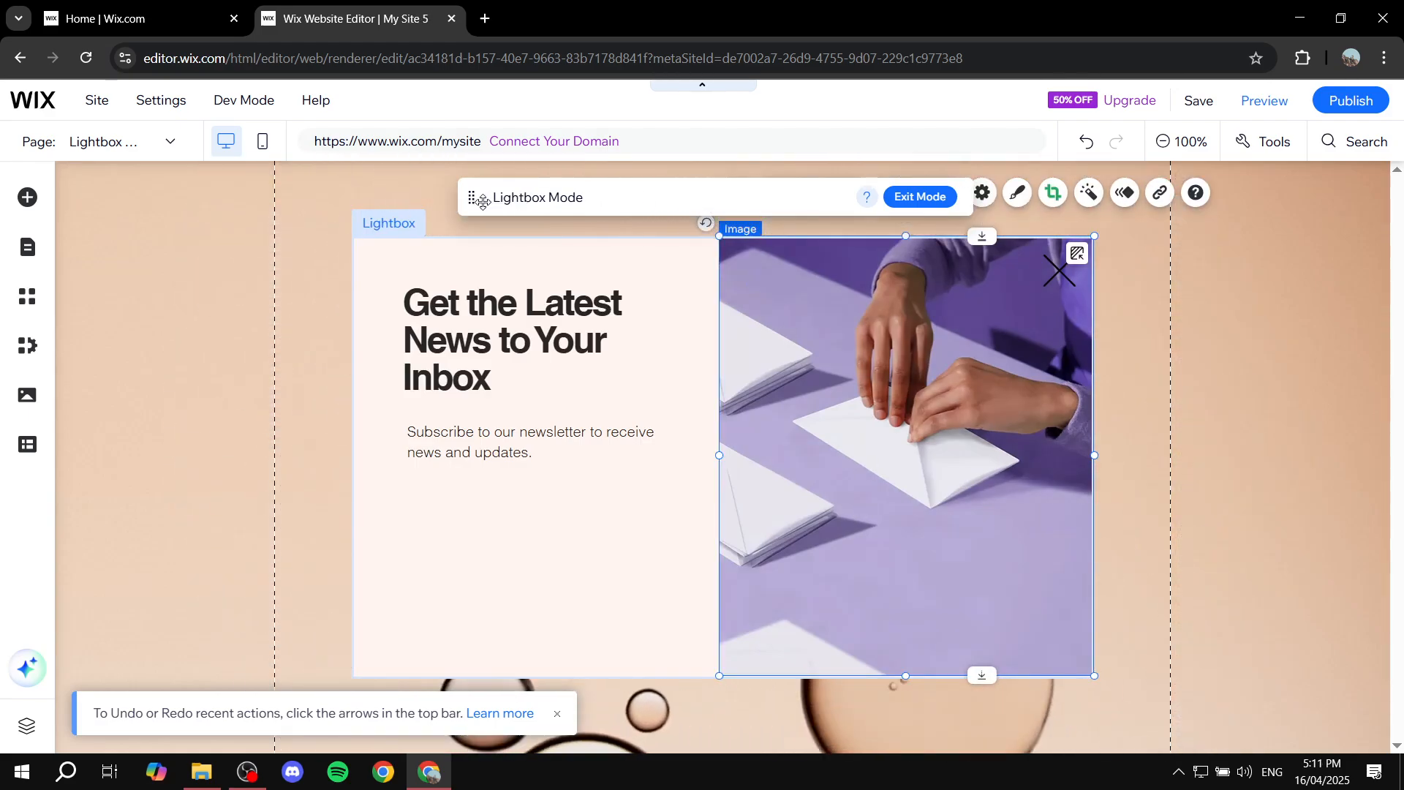
left_click_drag(470, 198, 134, 234)
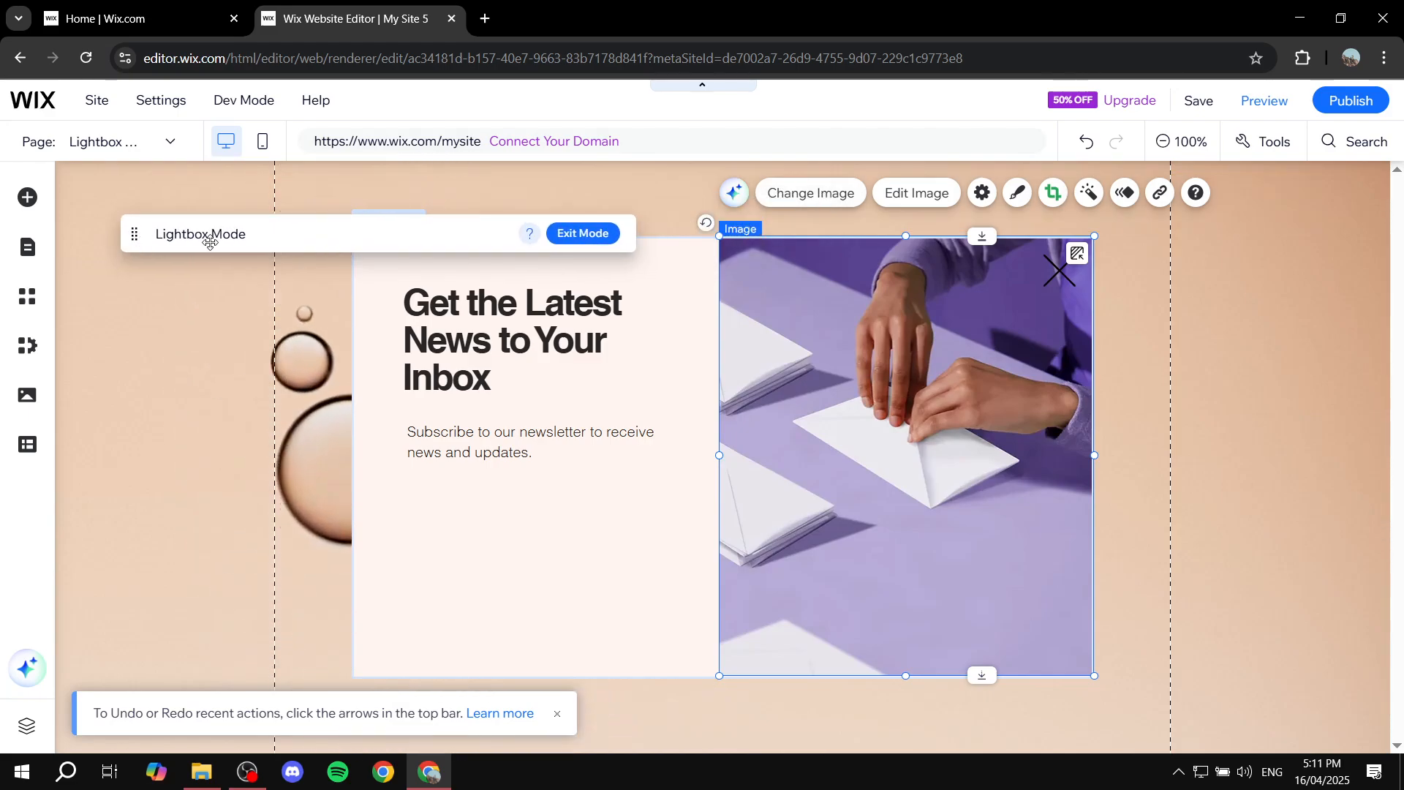
left_click(811, 192)
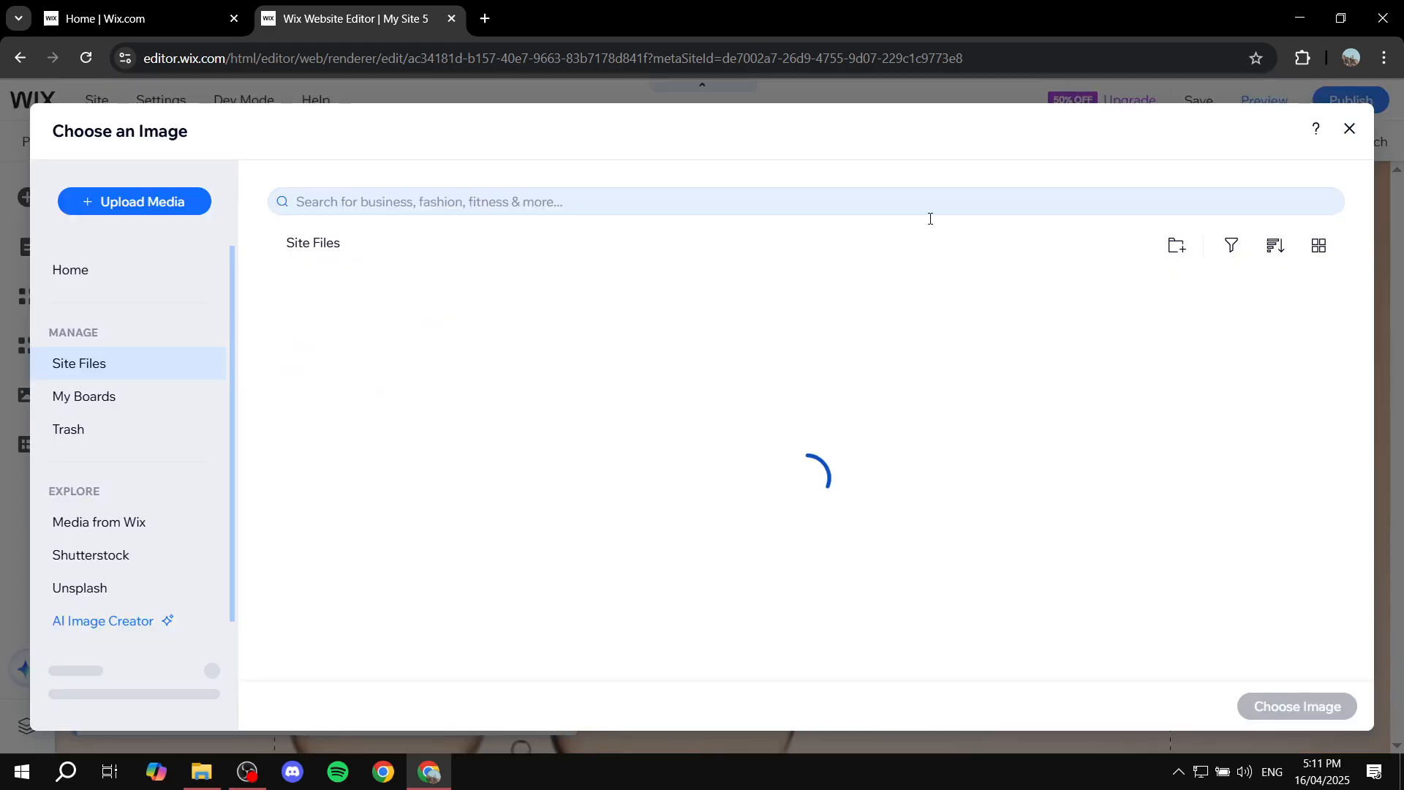
left_click(1347, 130)
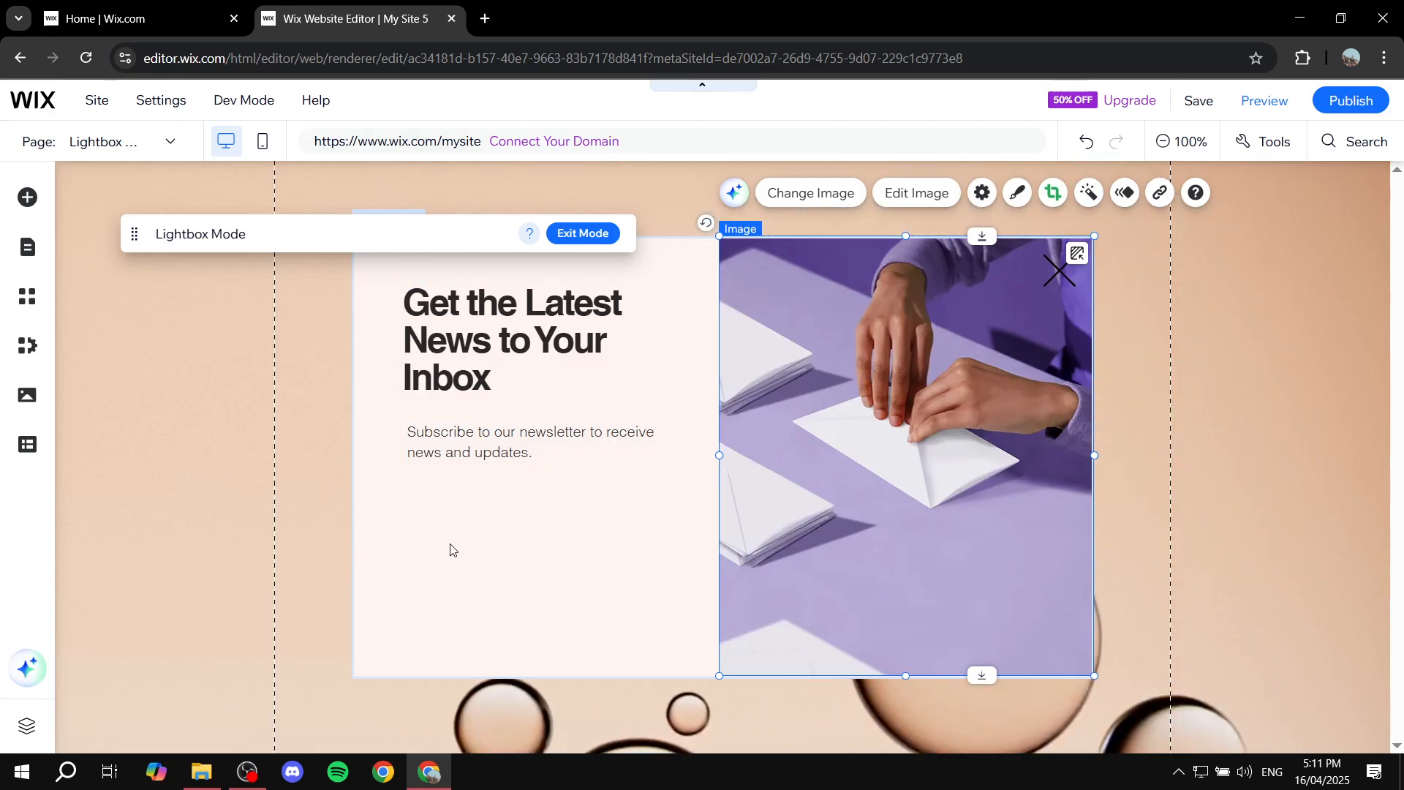
Add a "View More" button to the lightbox below the newsletter paragraph
left_click(441, 573)
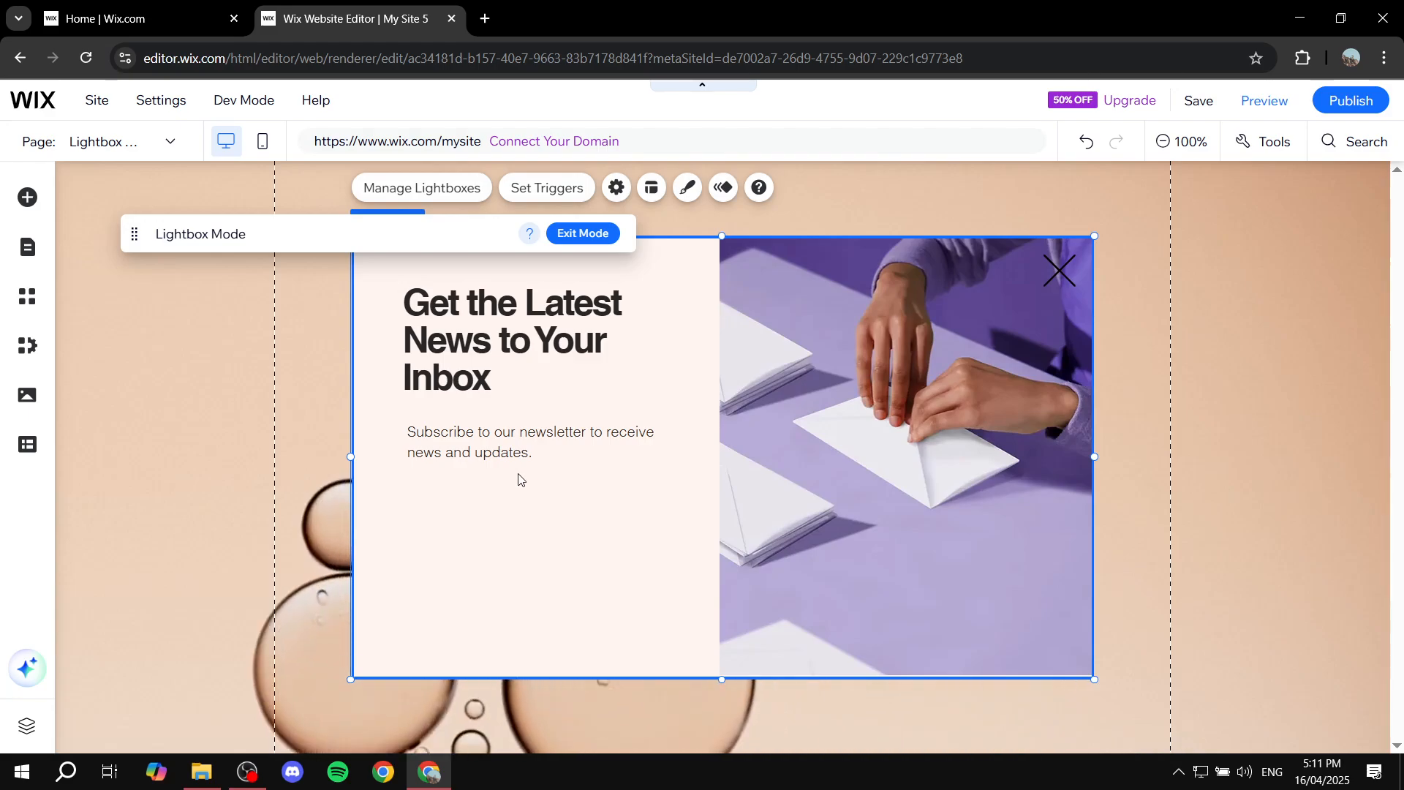
left_click(32, 207)
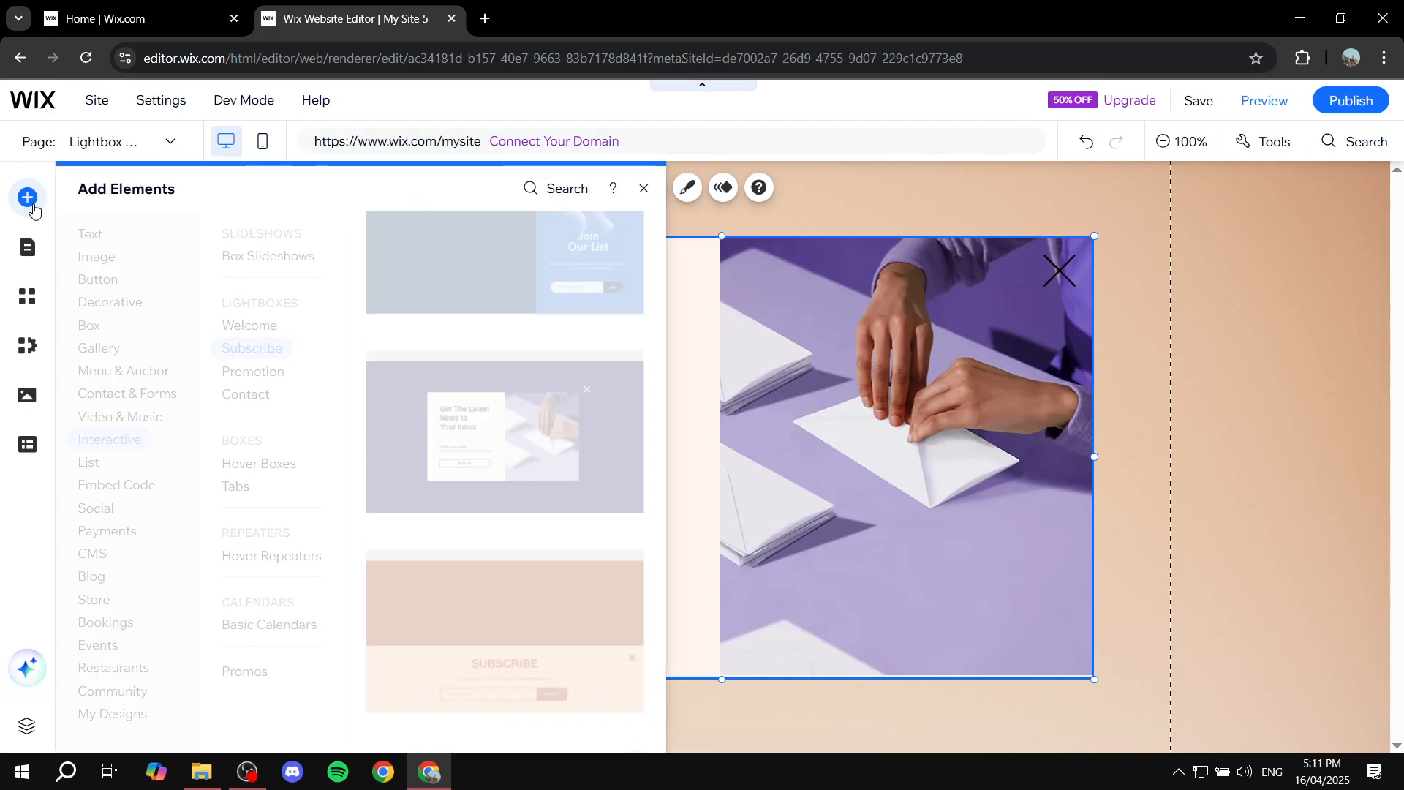
left_click(97, 278)
scroll(589, 274, "up", 5)
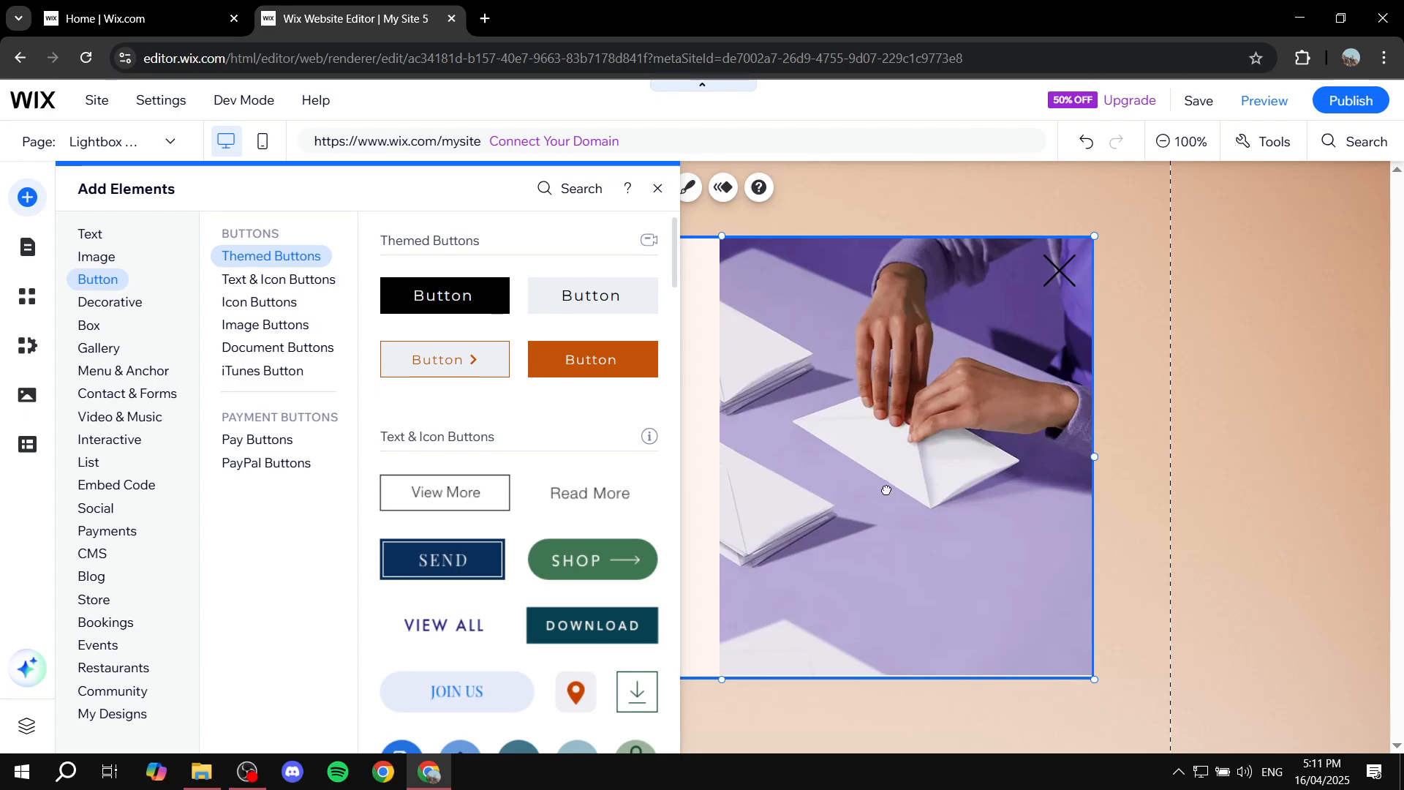
left_click_drag(880, 510, 509, 552)
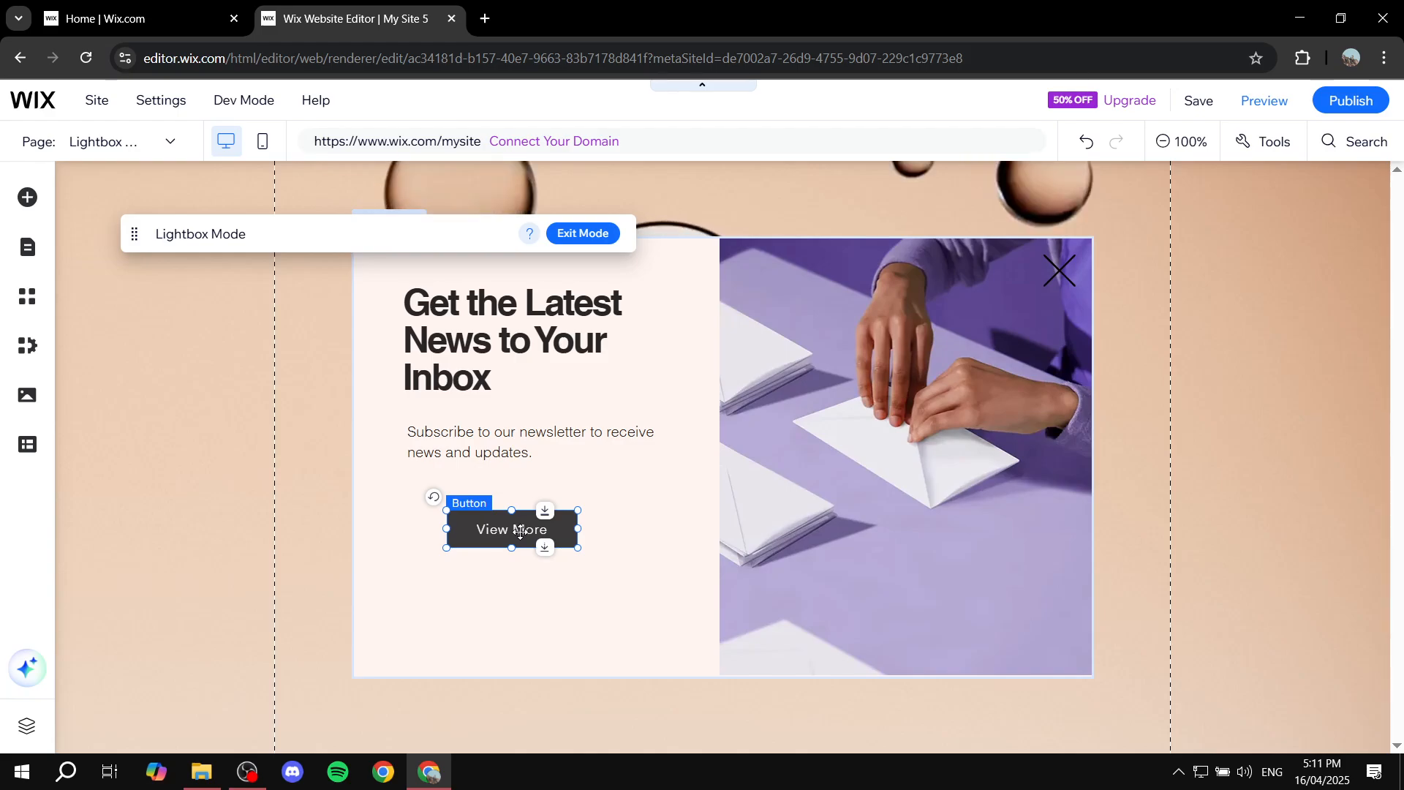
left_click(605, 557)
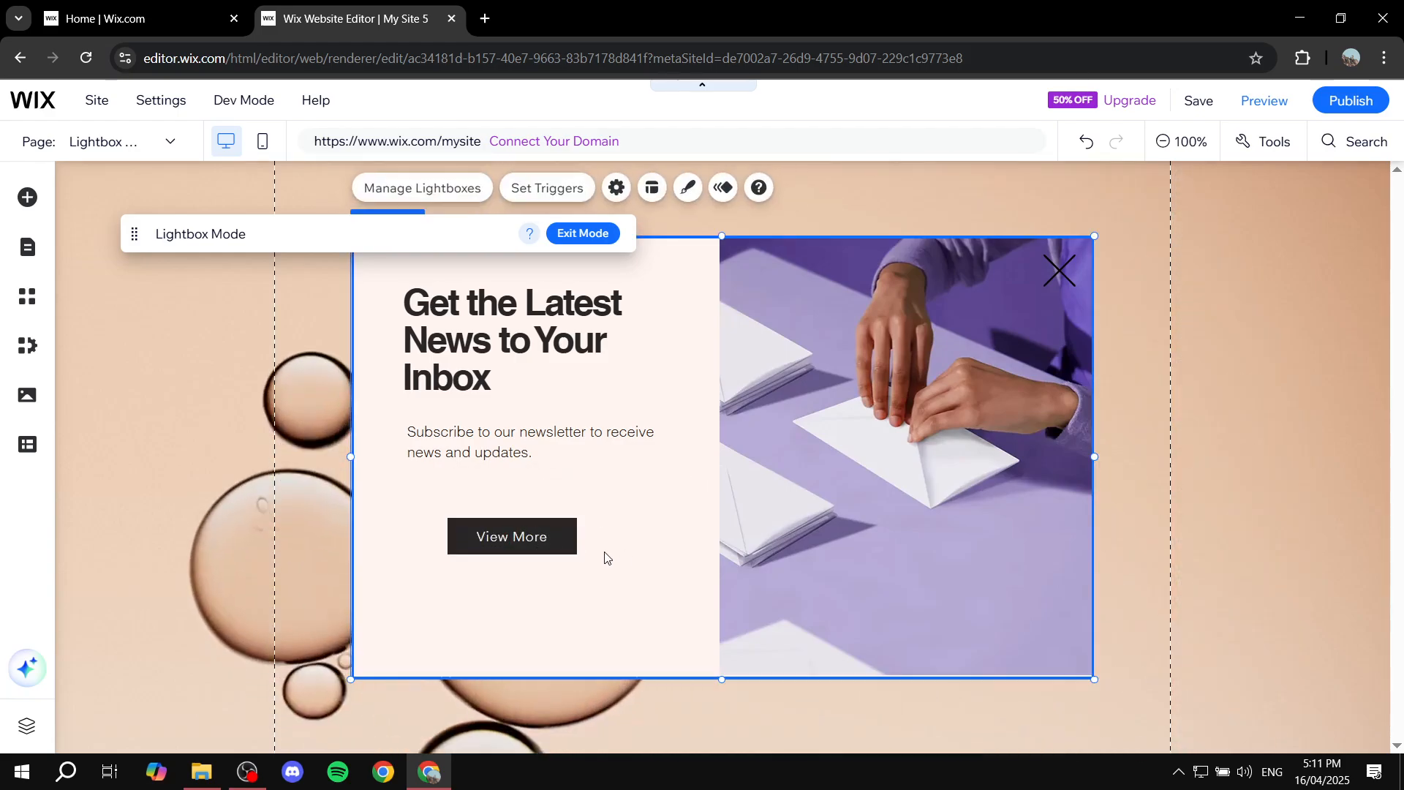
Link the "View More" button to the web address google.com, opening in a new window
left_click(541, 542)
left_click(646, 477)
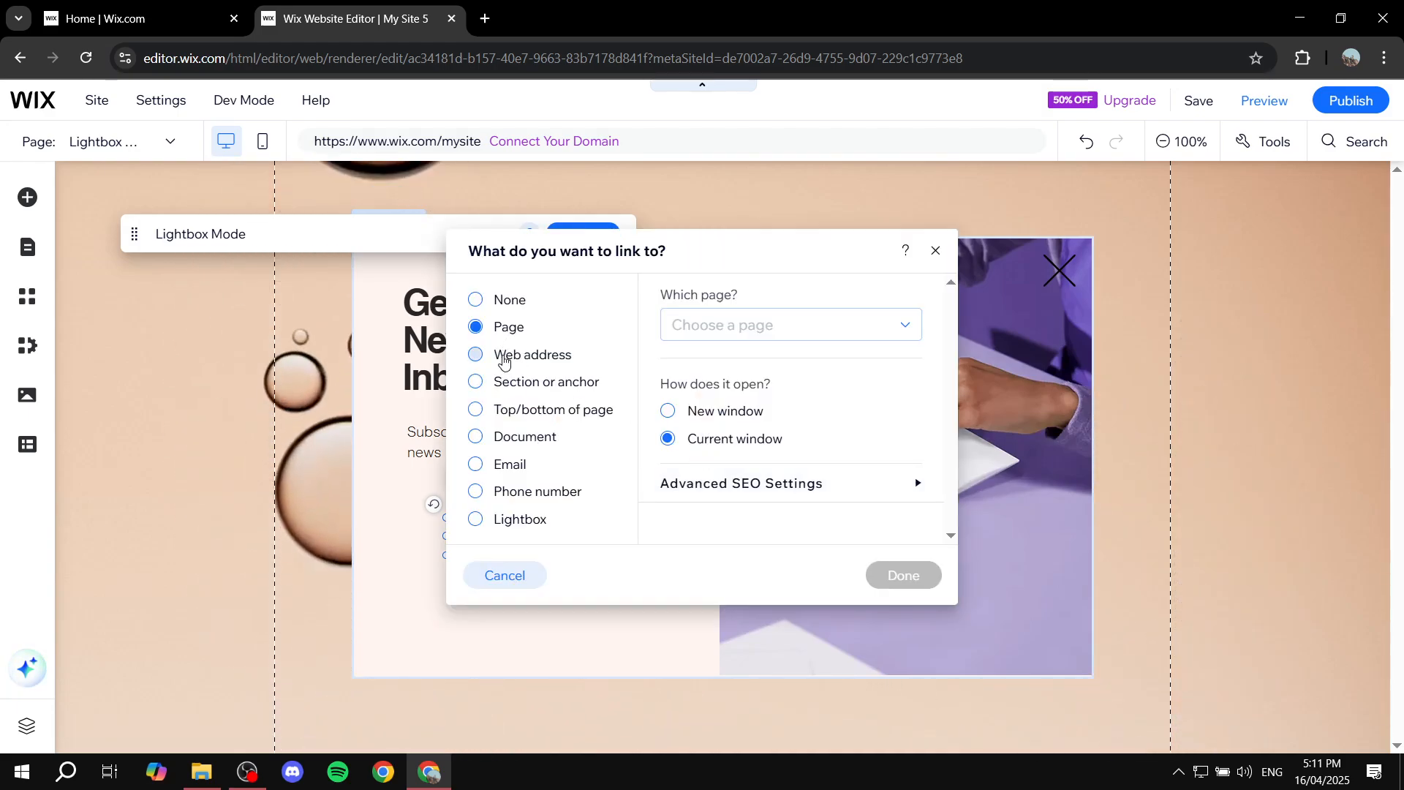
type("google")
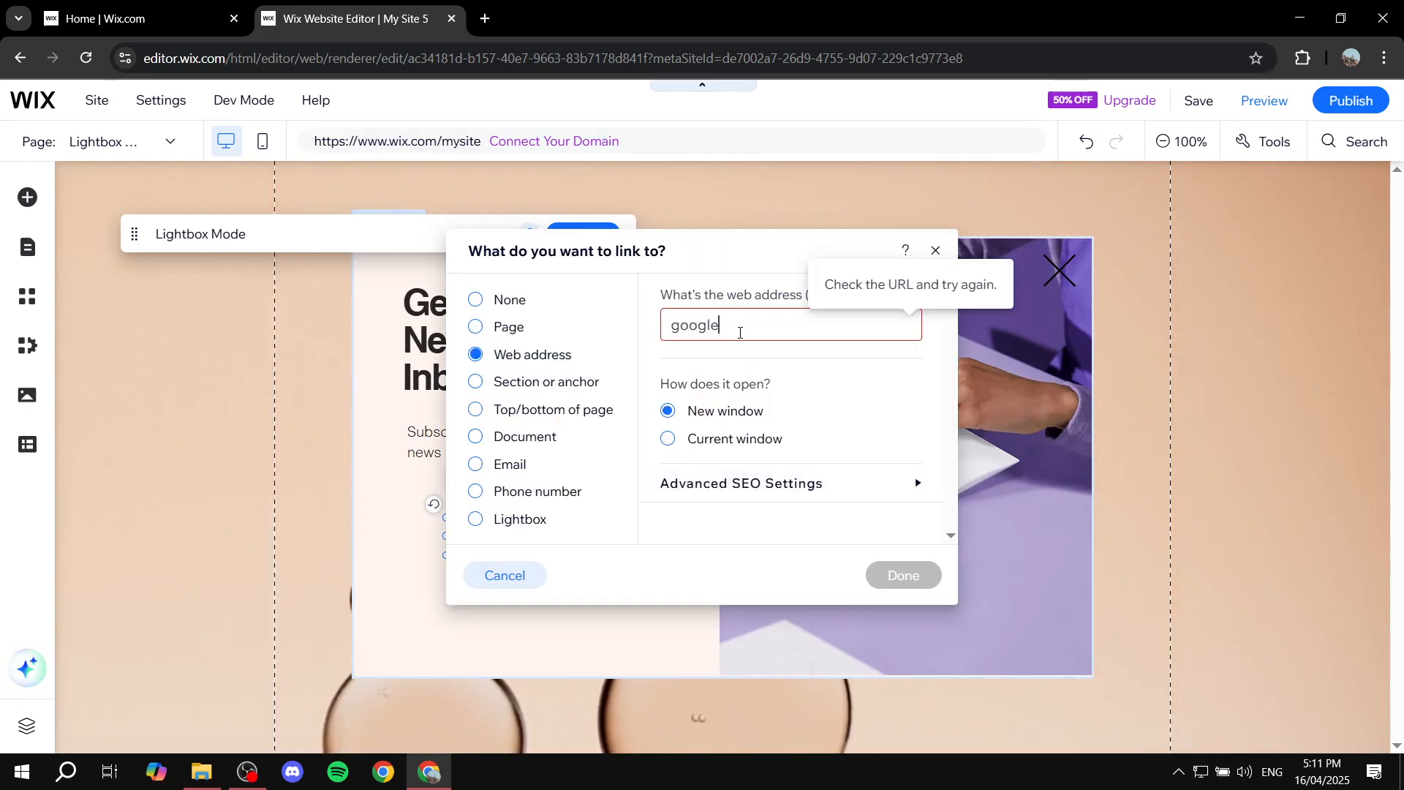
type(".c")
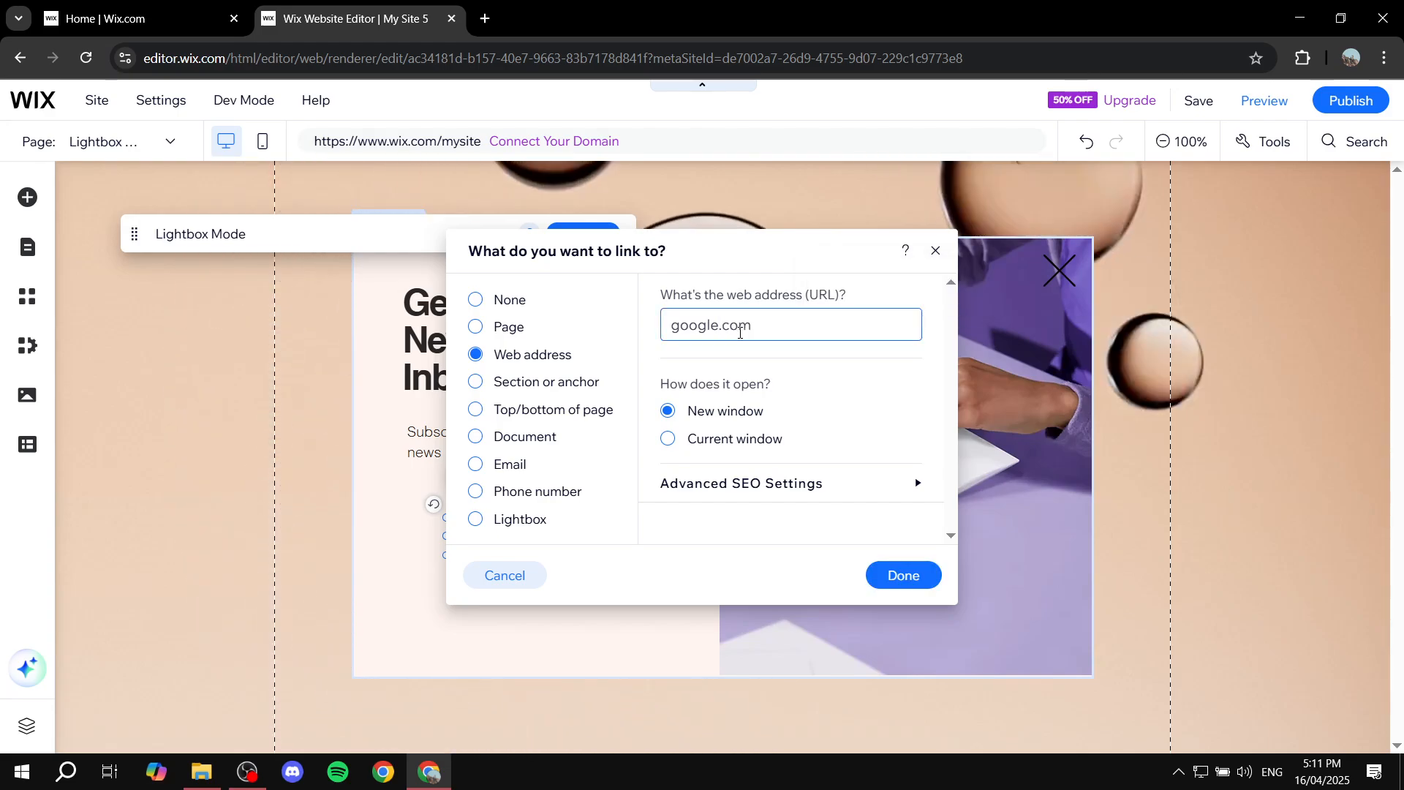
type("om")
left_click(902, 575)
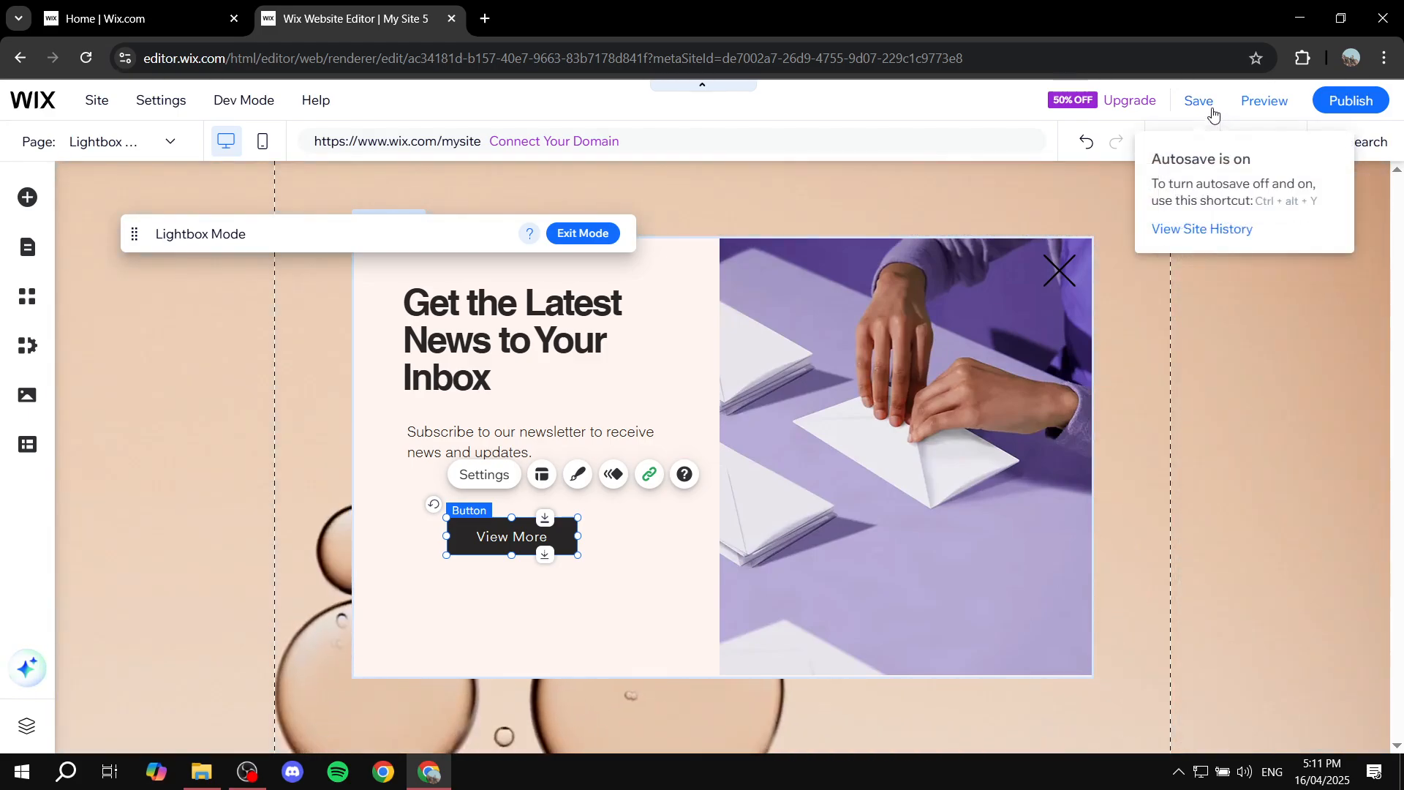
Save the site under the free Wix.com domain with the address ending my-site-5, and dismiss the save confirmation without publishing
left_click(1211, 106)
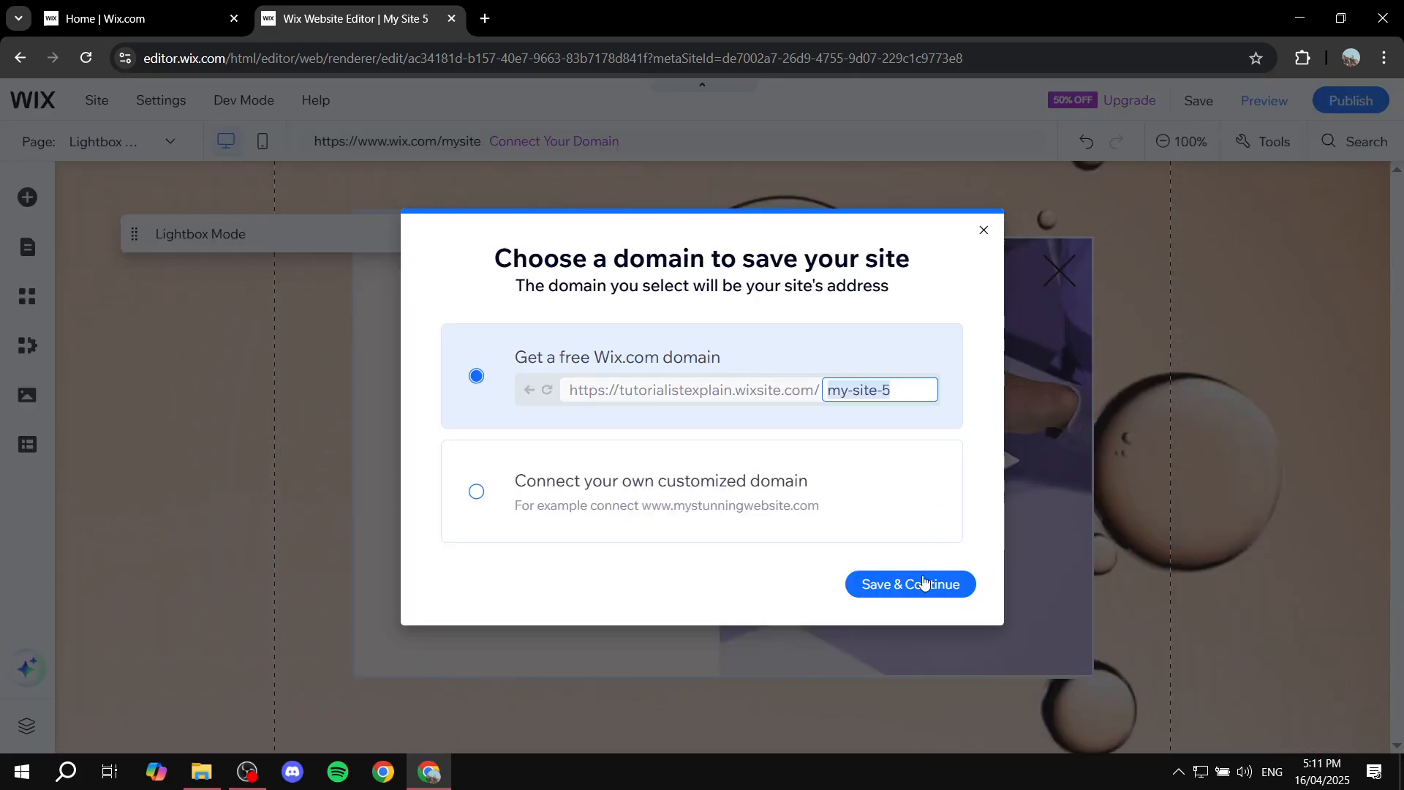
left_click(885, 582)
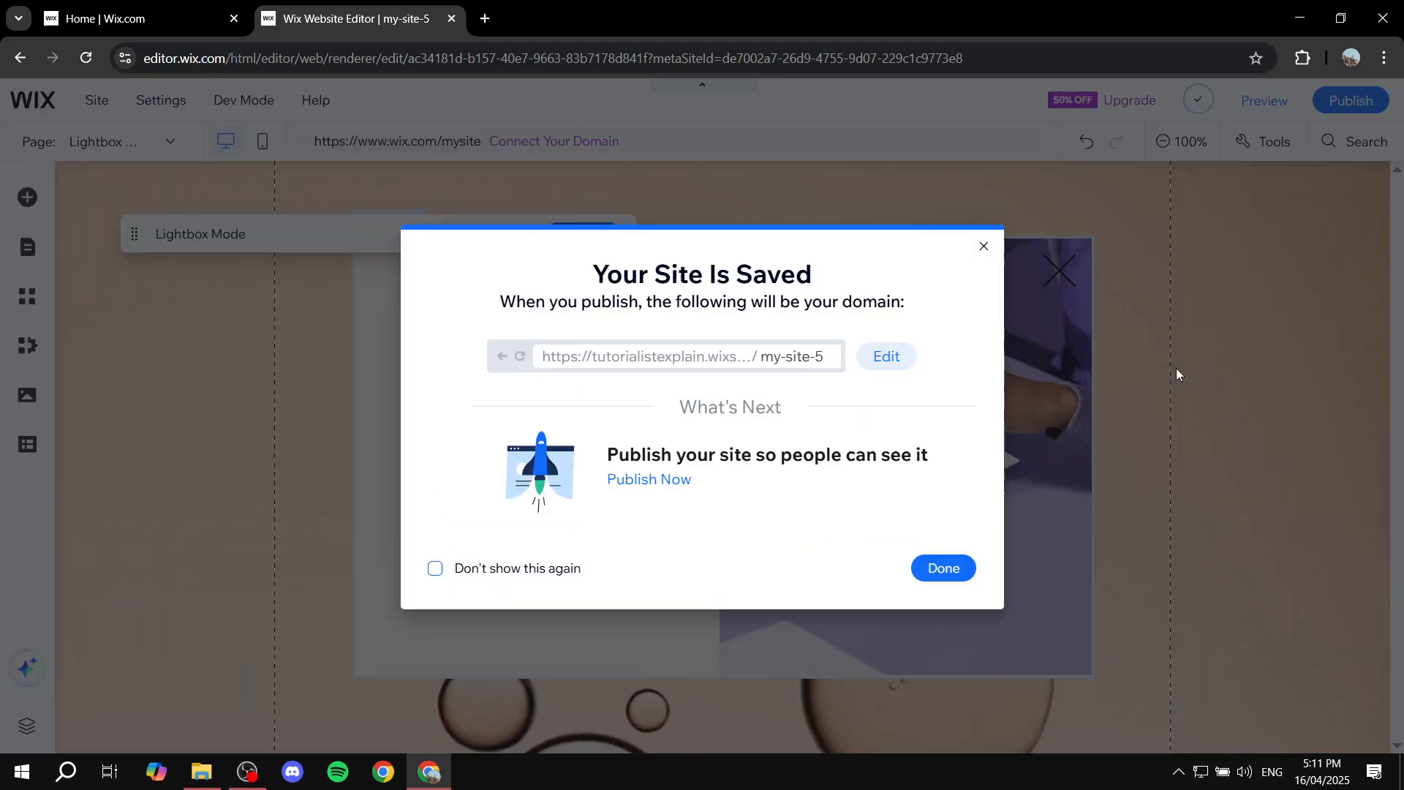
left_click(980, 249)
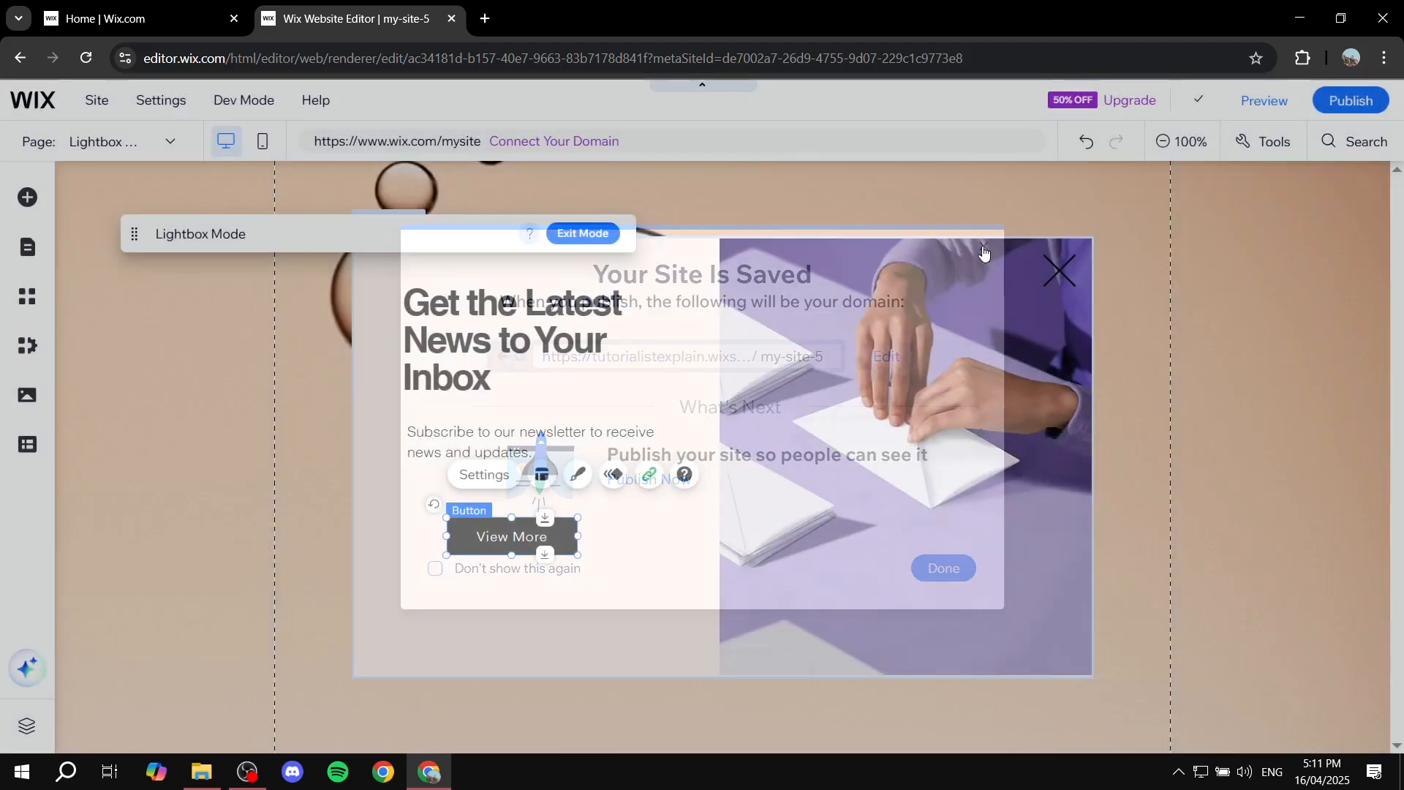
Switch to the Home page and preview the site, browsing the page until the lightbox popup opens
left_click(130, 146)
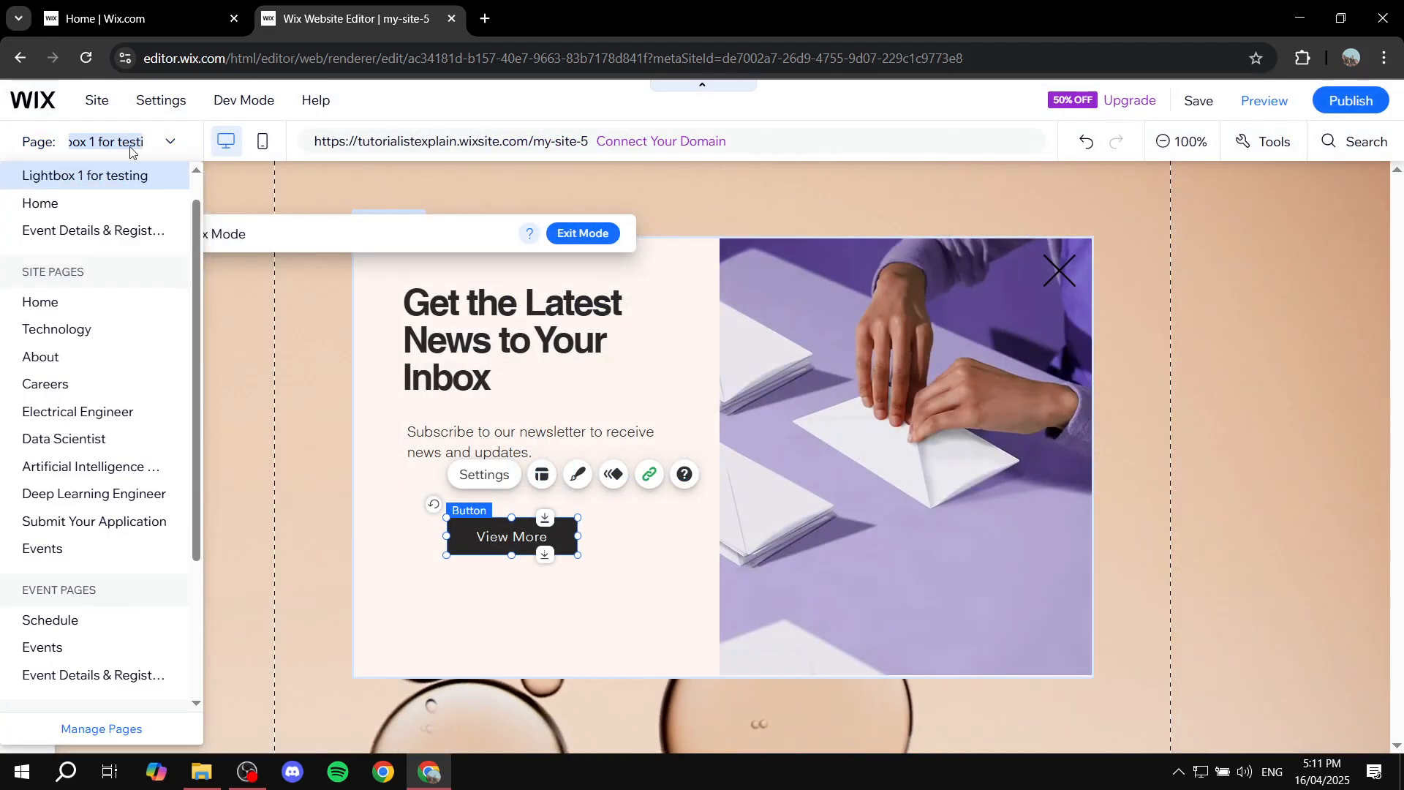
left_click(73, 202)
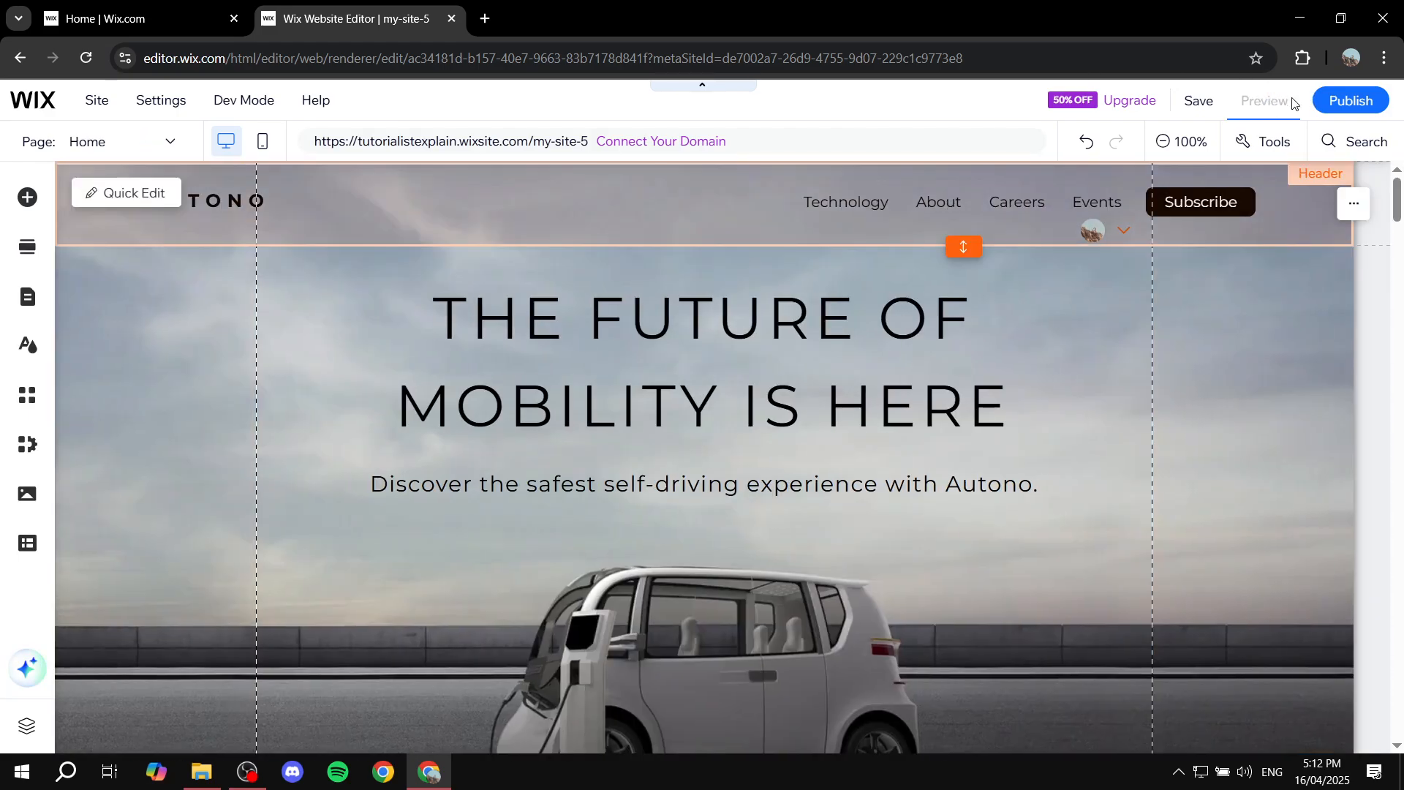
left_click(1291, 102)
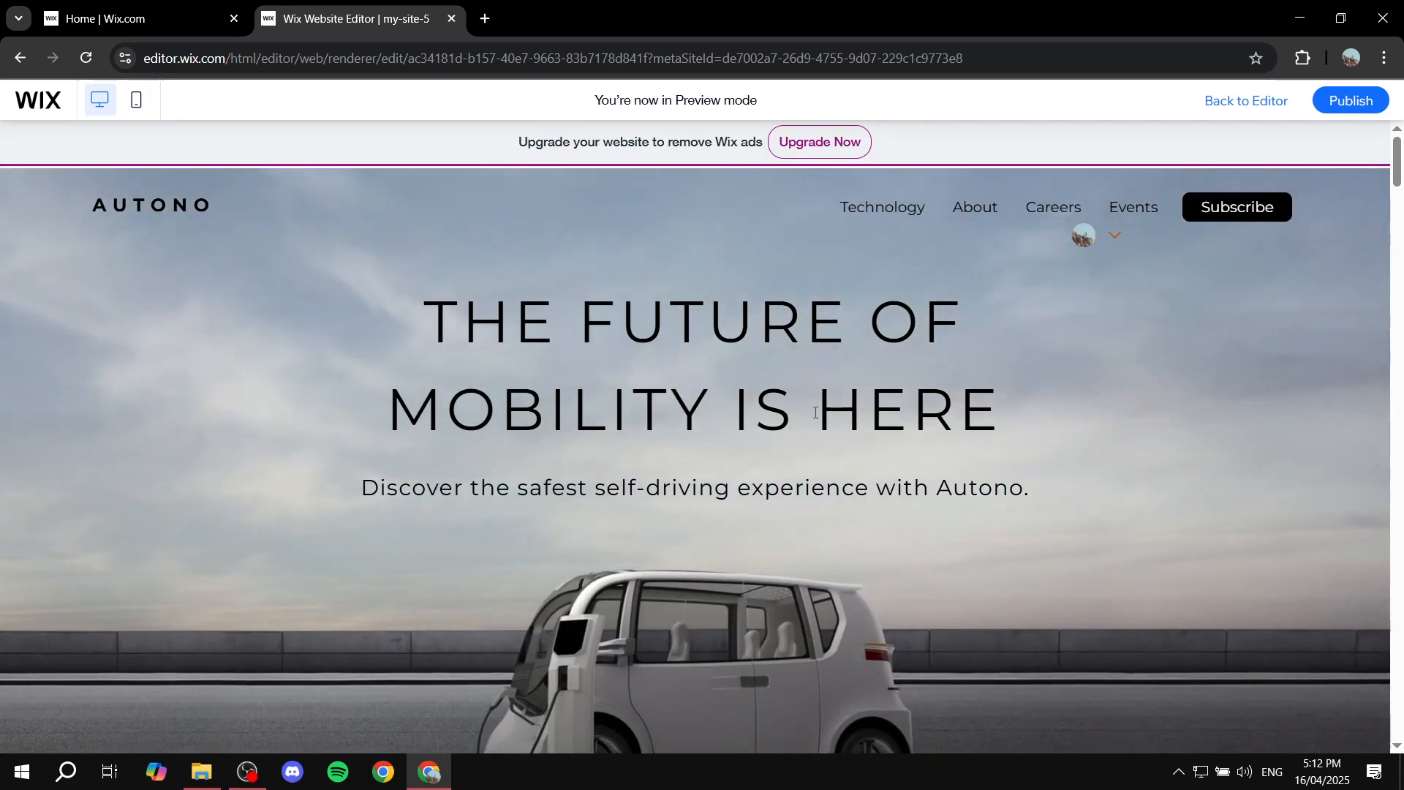
scroll(815, 413, "down", 5)
scroll(814, 331, "up", 5)
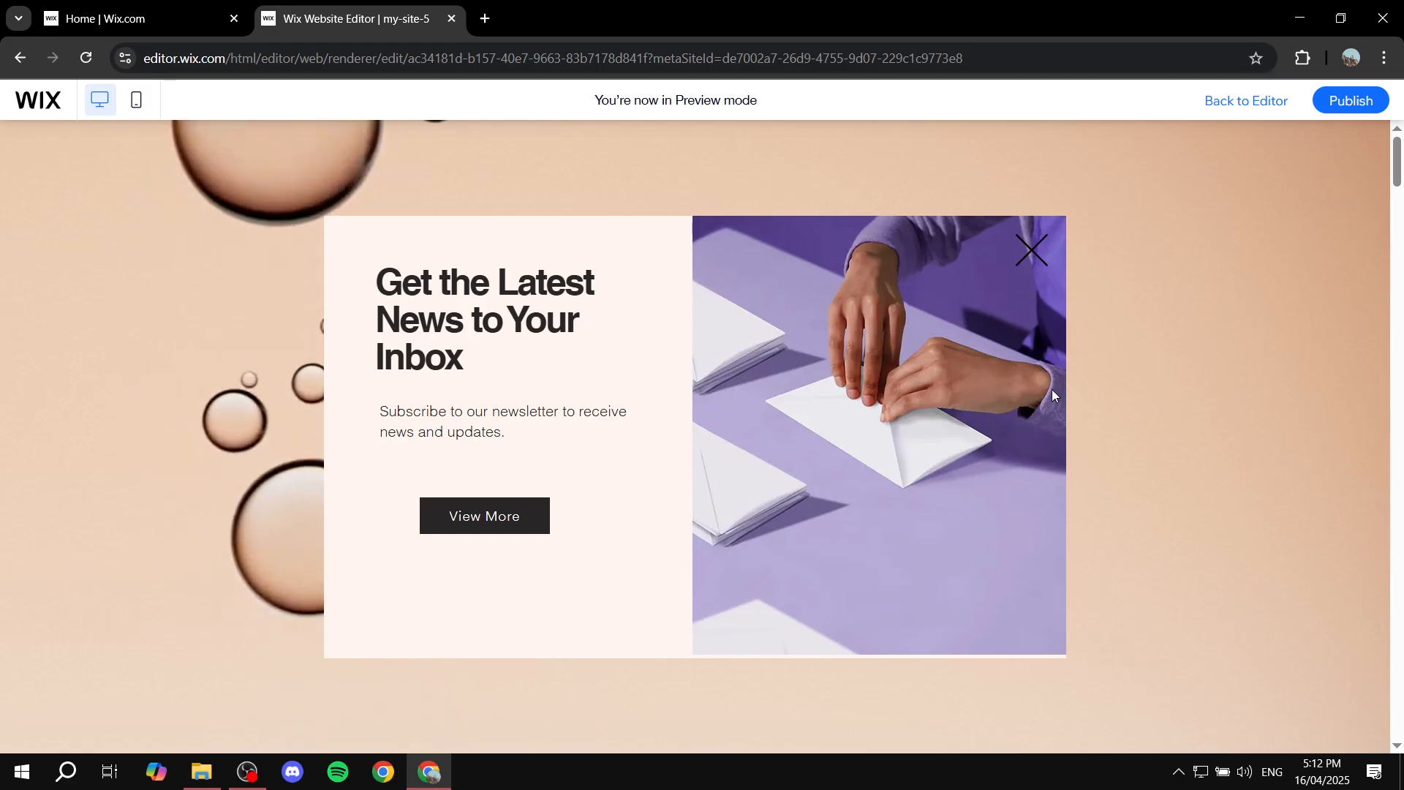
Test the popup's "View More" link, close the Google tab it opens, then dismiss the lightbox and browse the previewed Home page
left_click(483, 520)
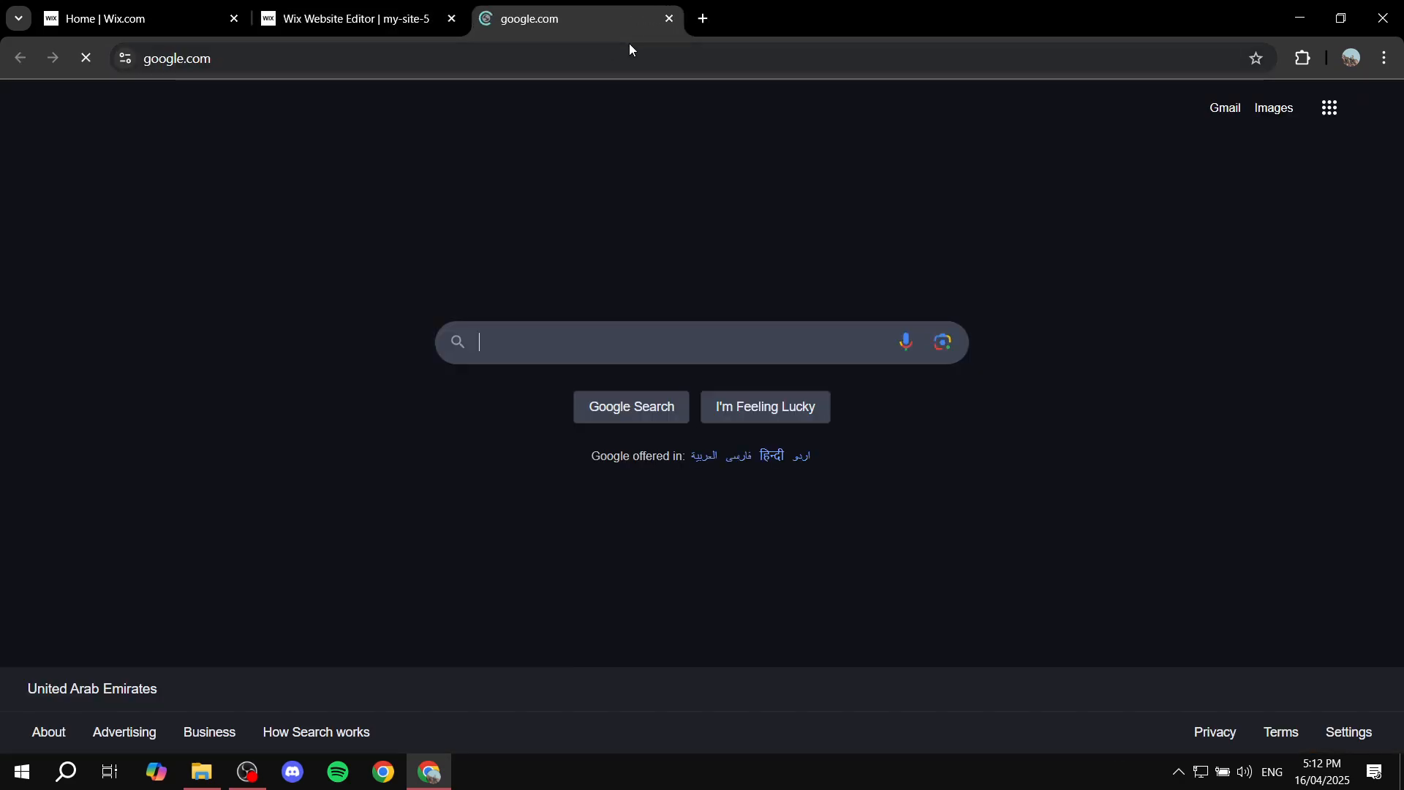
left_click(669, 20)
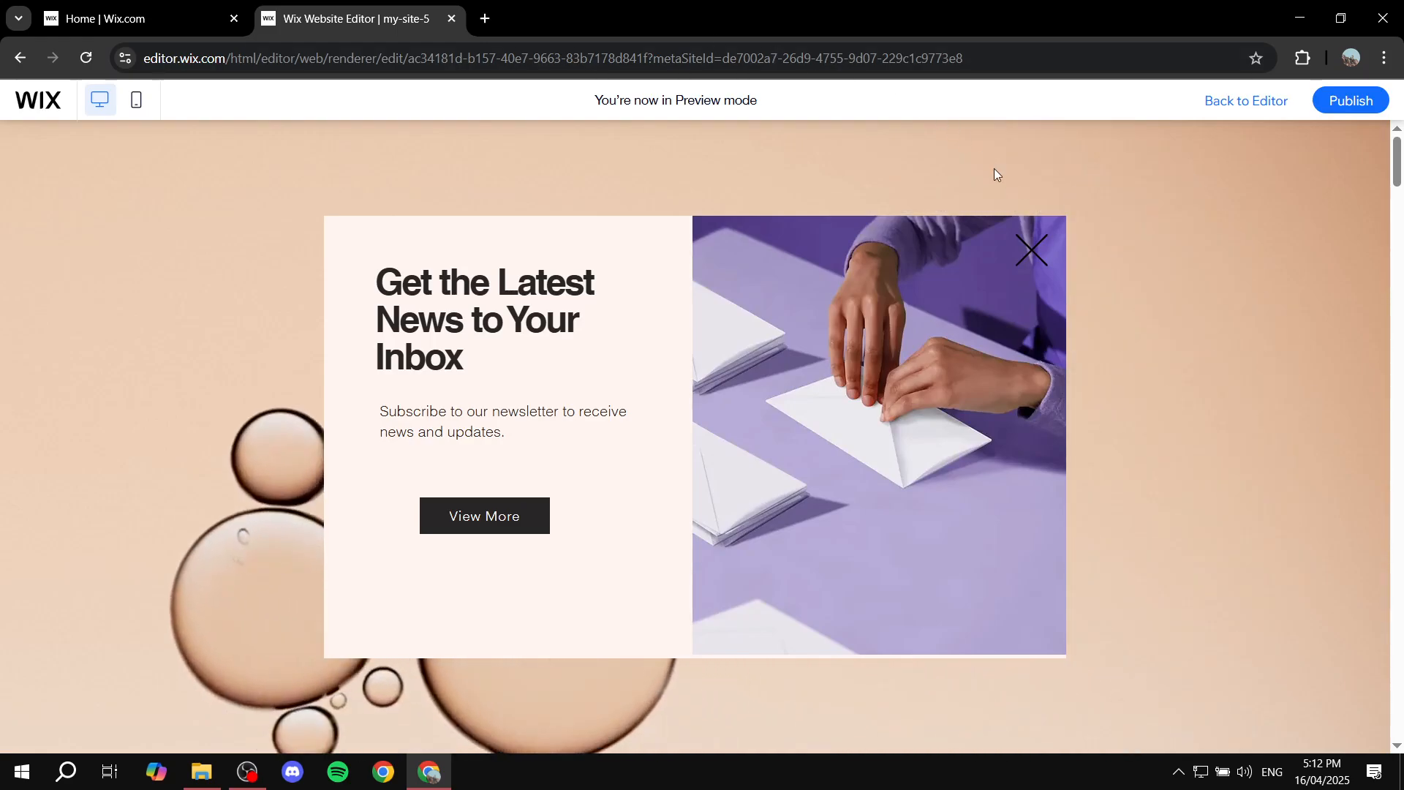
left_click(1031, 252)
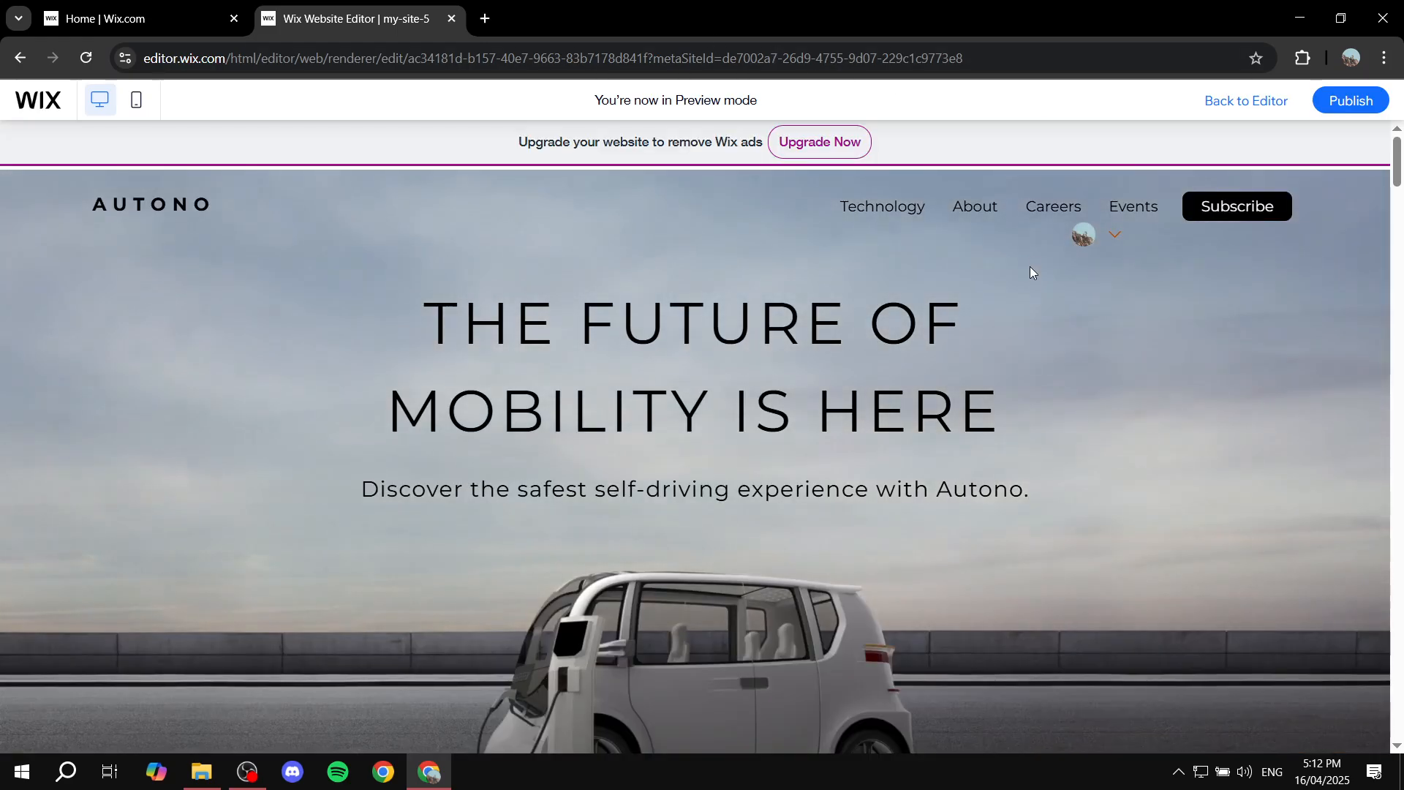
scroll(1045, 344, "down", 3)
scroll(1038, 370, "down", 5)
scroll(1022, 402, "up", 10)
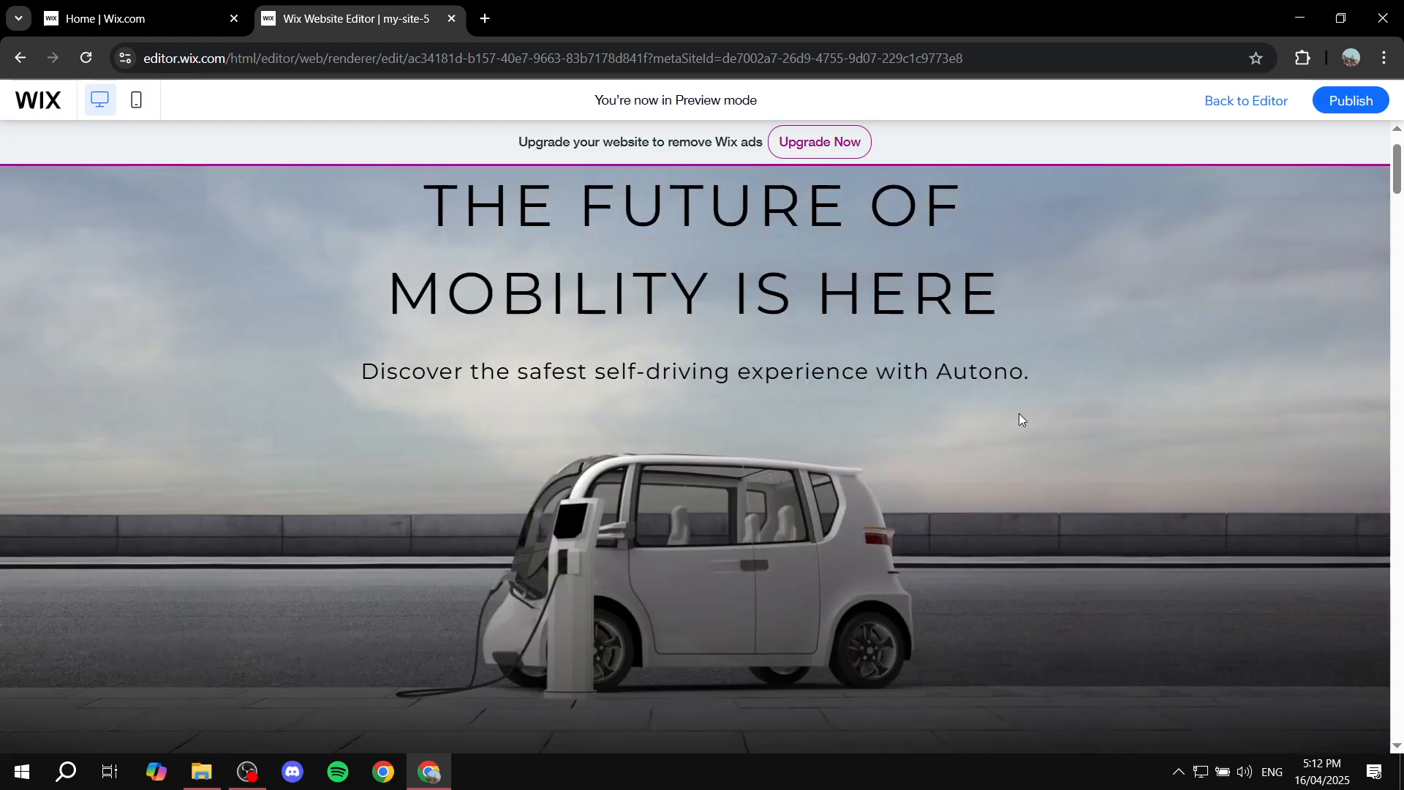